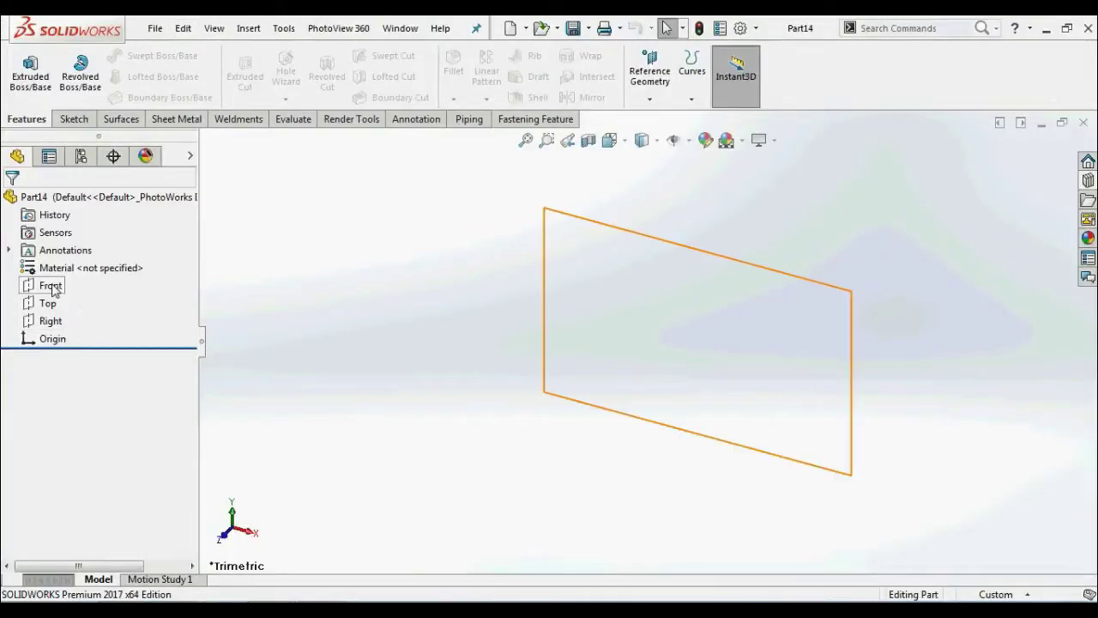
Step: Sketch a center rectangle on the Front plane, centred on the origin
click(47, 285)
click(138, 255)
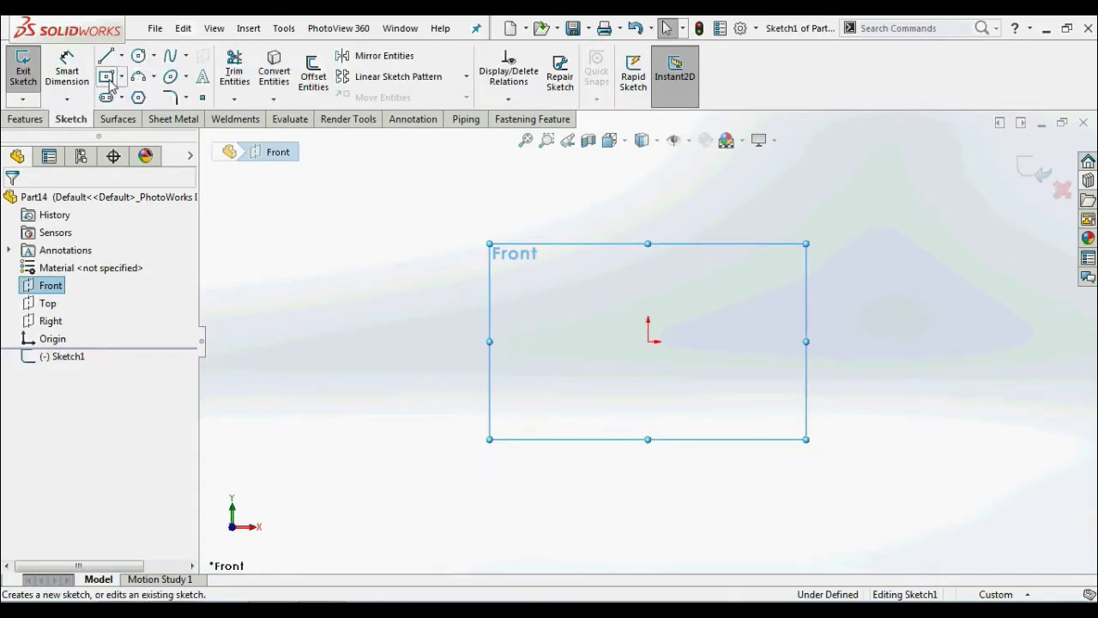
click(107, 77)
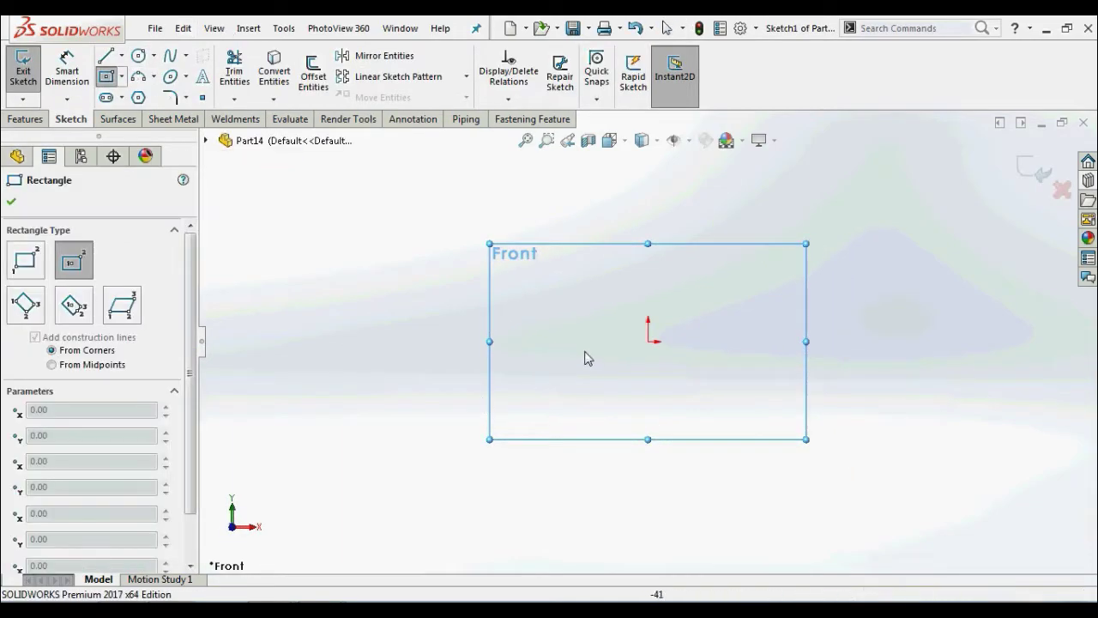
click(649, 344)
click(831, 449)
key(d)
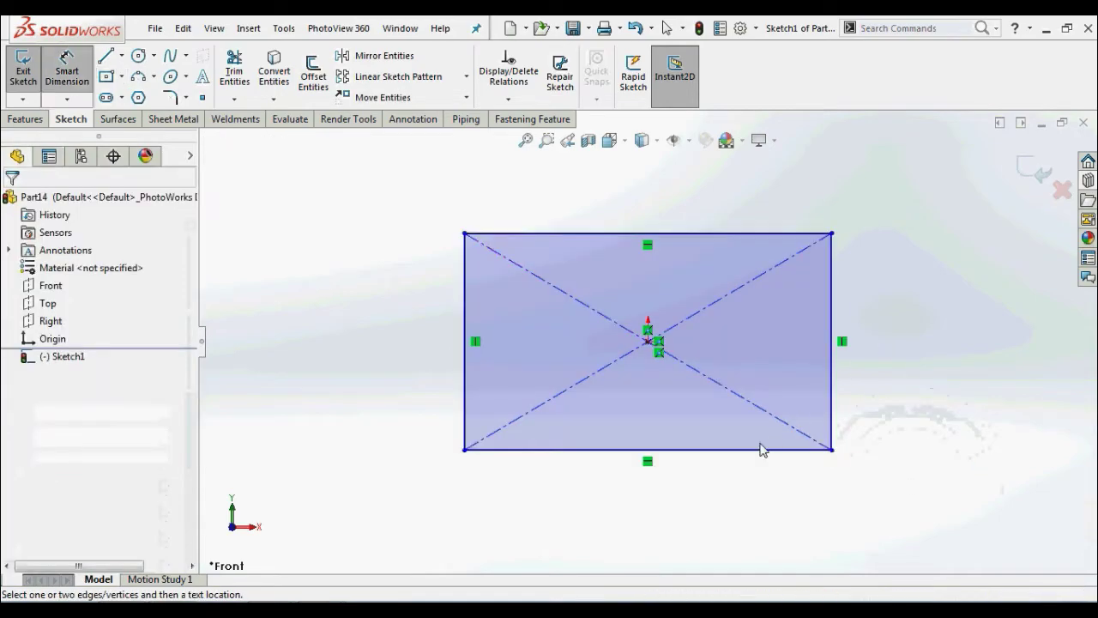
Step: Dimension the rectangle 200 mm wide and 120 mm tall
click(760, 448)
click(691, 506)
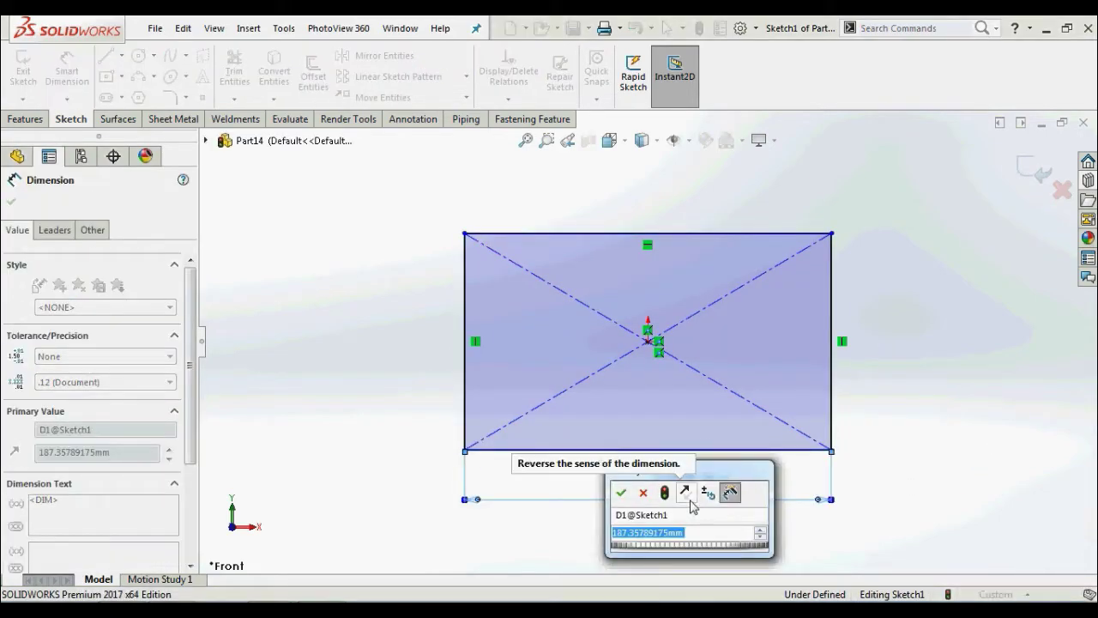
text(200)
key(Return)
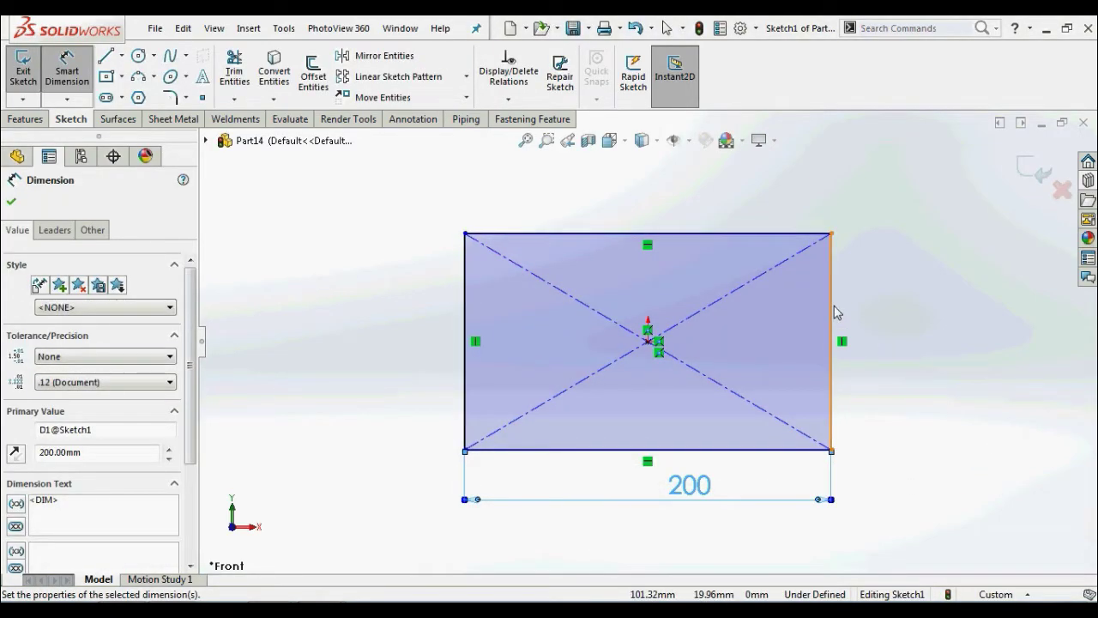
click(831, 311)
click(882, 344)
text(1)
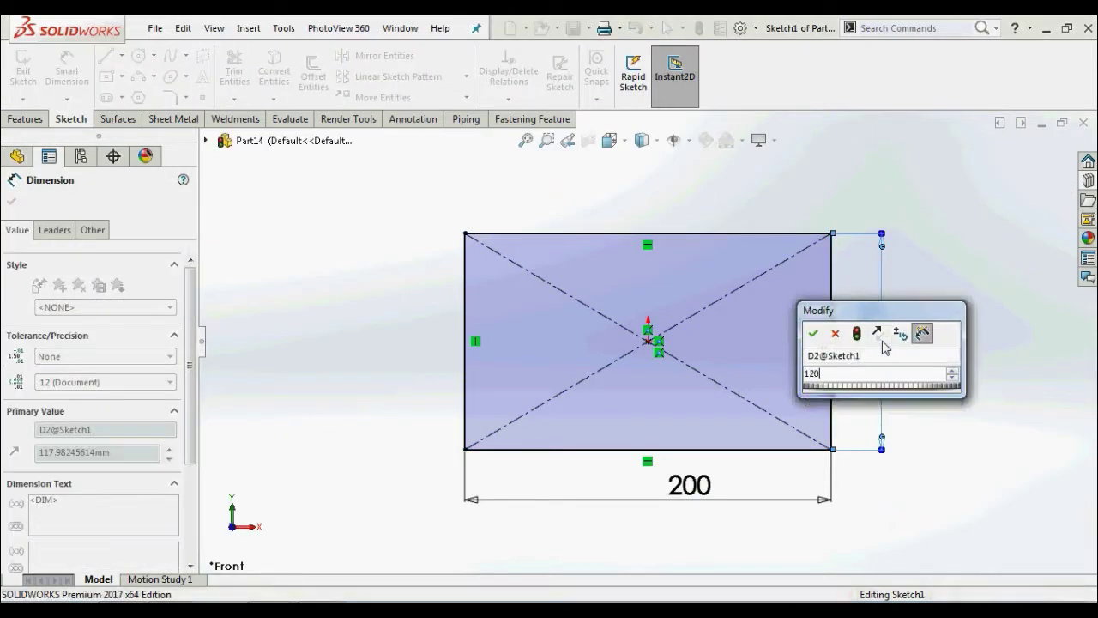
text(20)
key(Return)
click(49, 155)
Step: Start a Blind 10 mm Extruded Boss/Base from the rectangle sketch
click(24, 118)
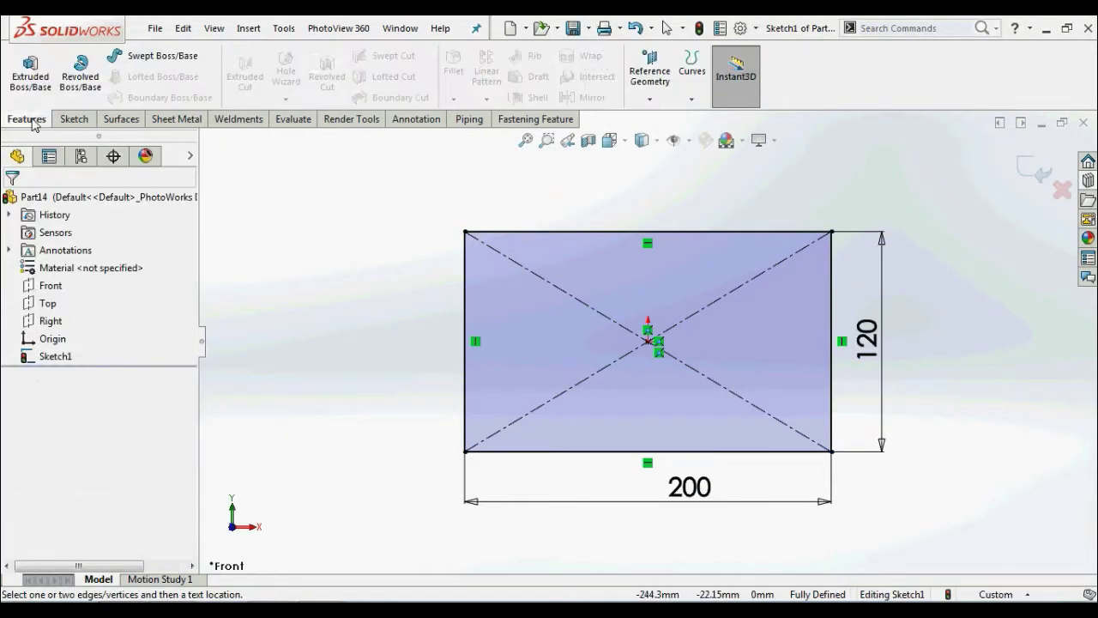
click(30, 70)
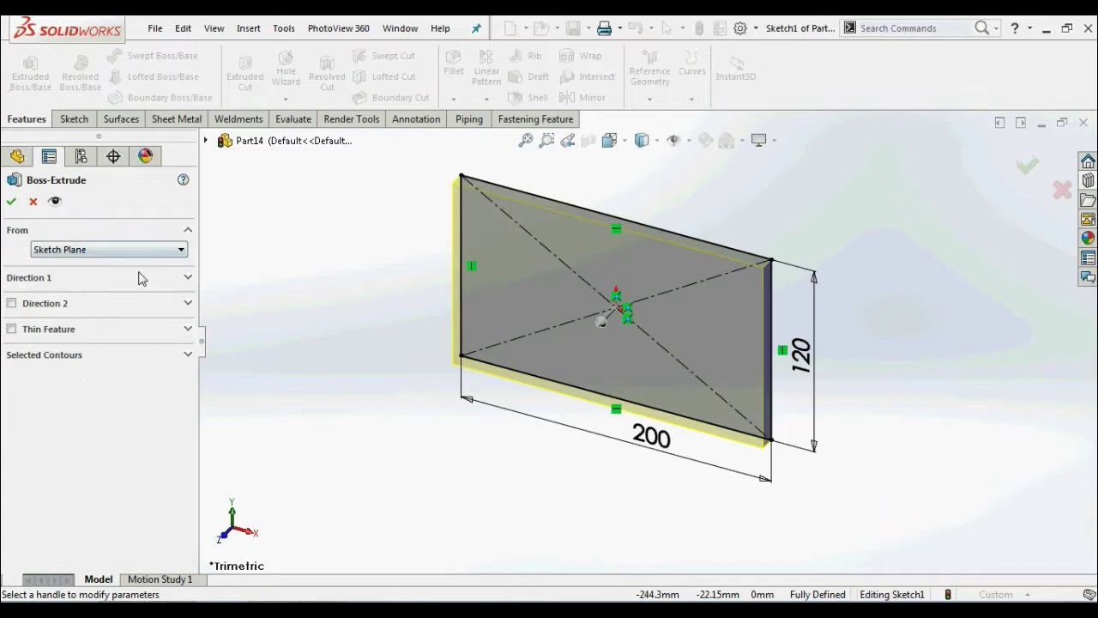
click(188, 278)
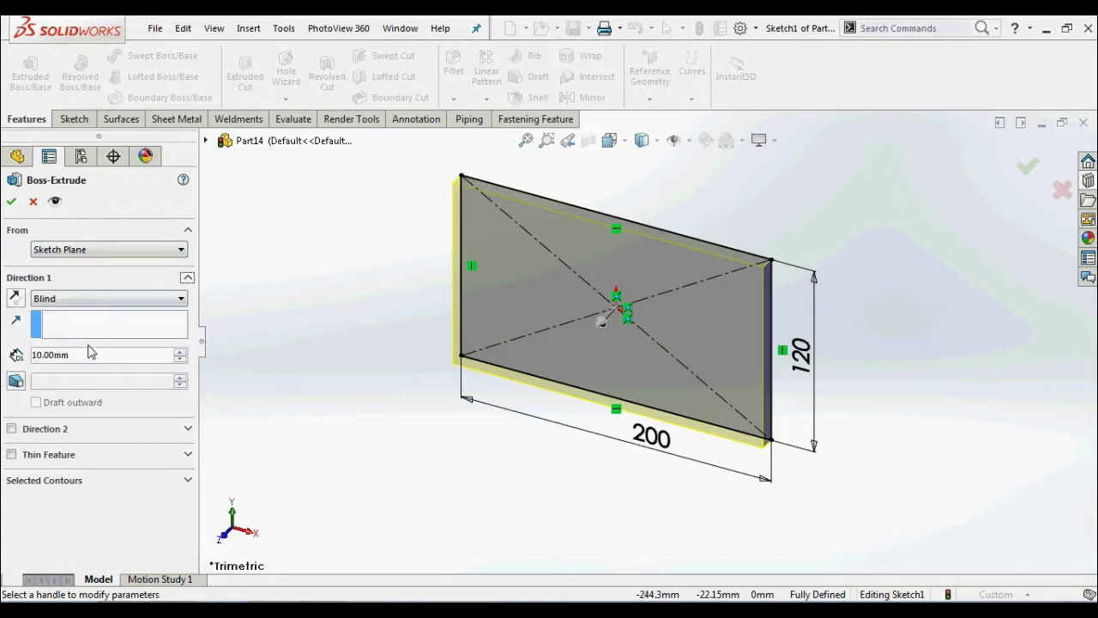
Step: Confirm the 10 mm plate and start a sketch on the Right plane, viewed normal
click(12, 203)
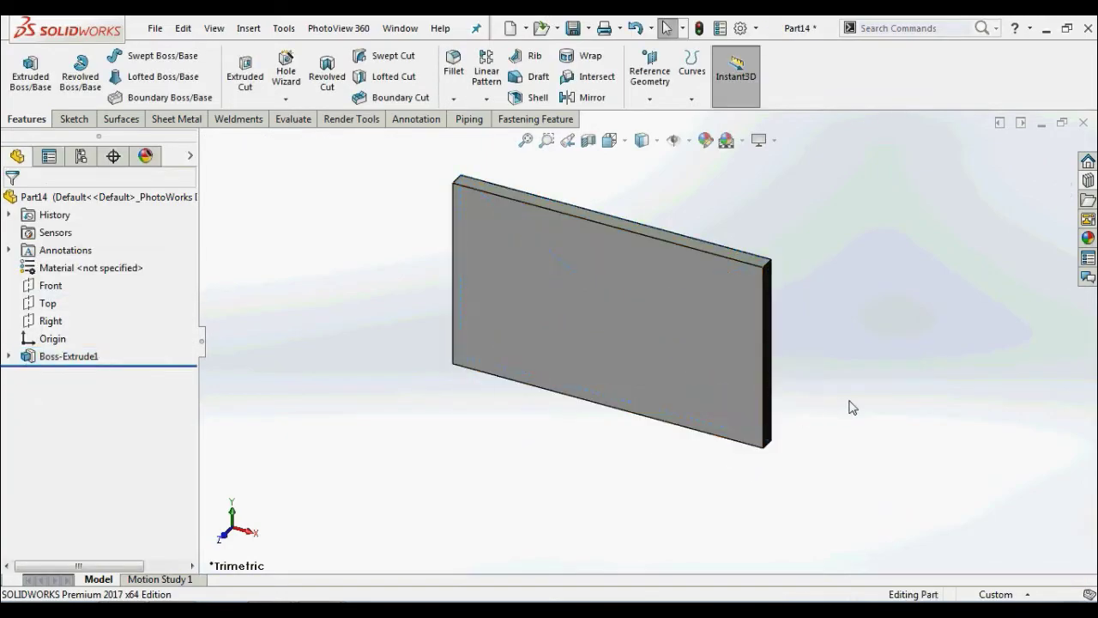
click(50, 320)
click(48, 292)
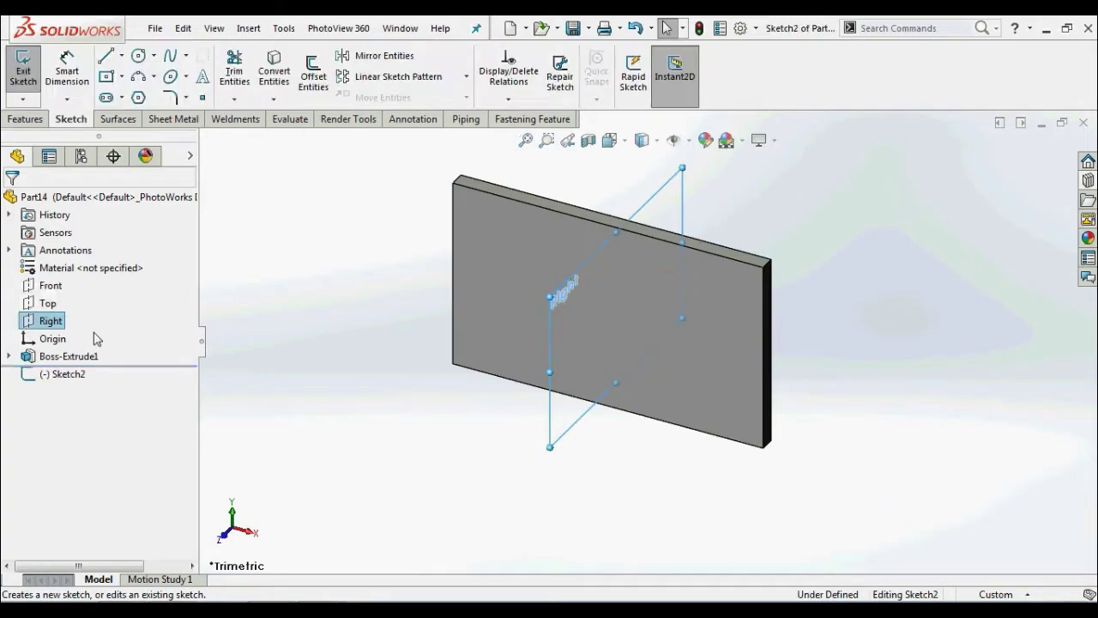
click(787, 477)
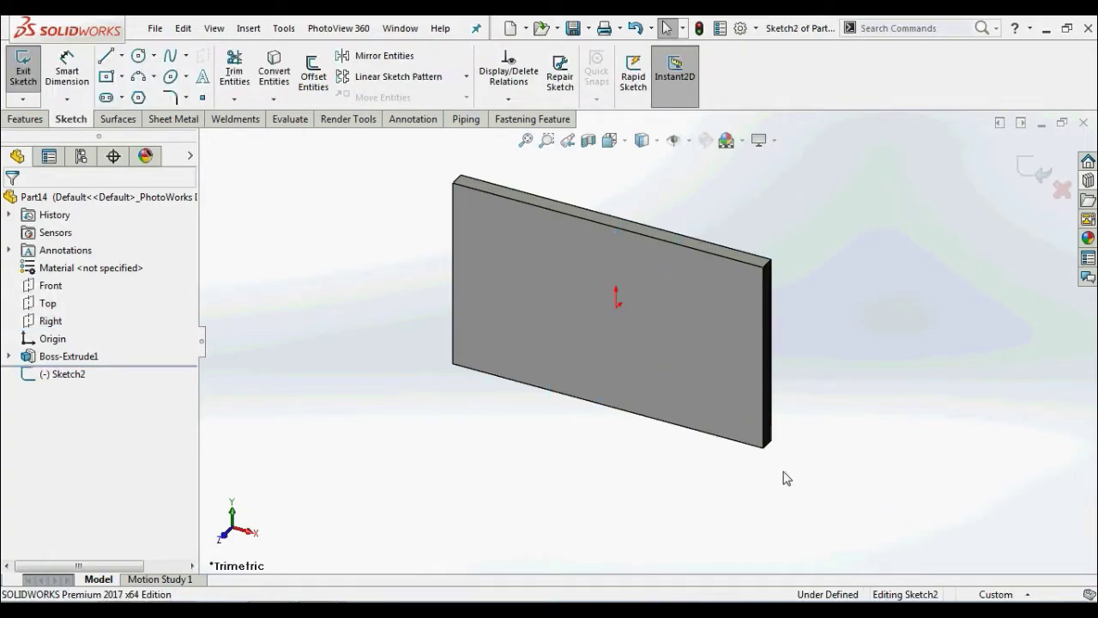
key(ctrl+8)
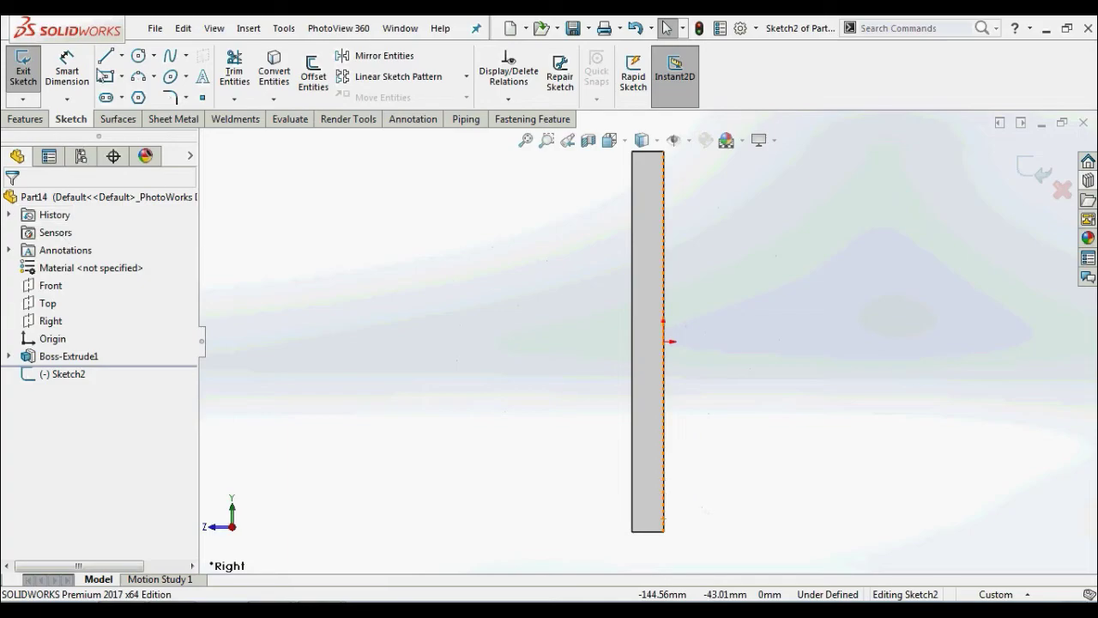
Step: Draw horizontal and vertical lines from the origin closed by an arc into a quarter-round profile
click(110, 56)
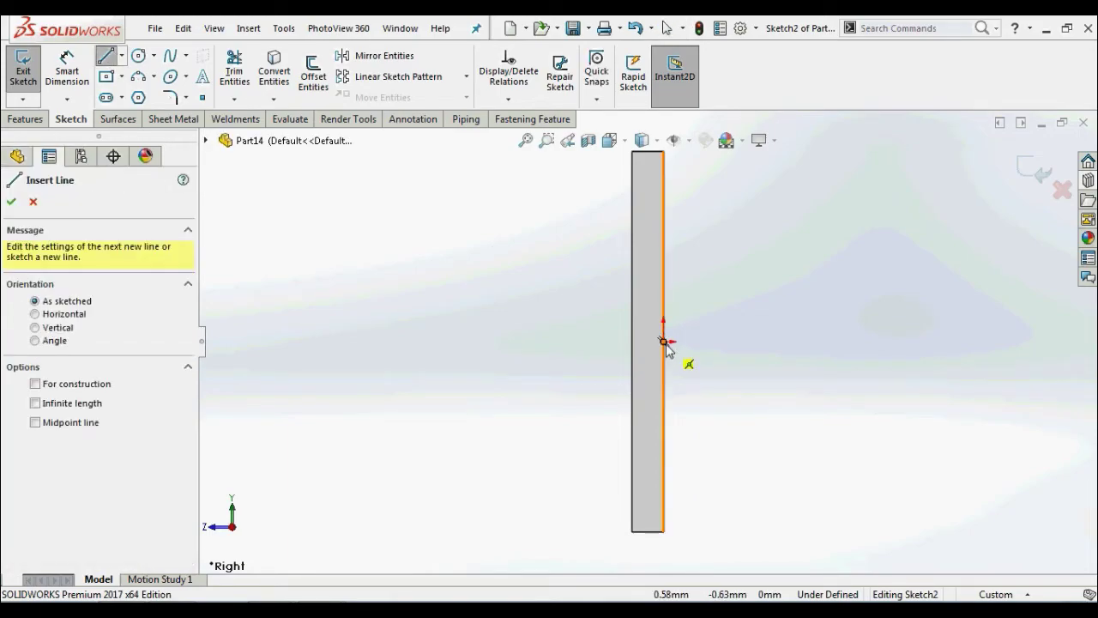
click(663, 341)
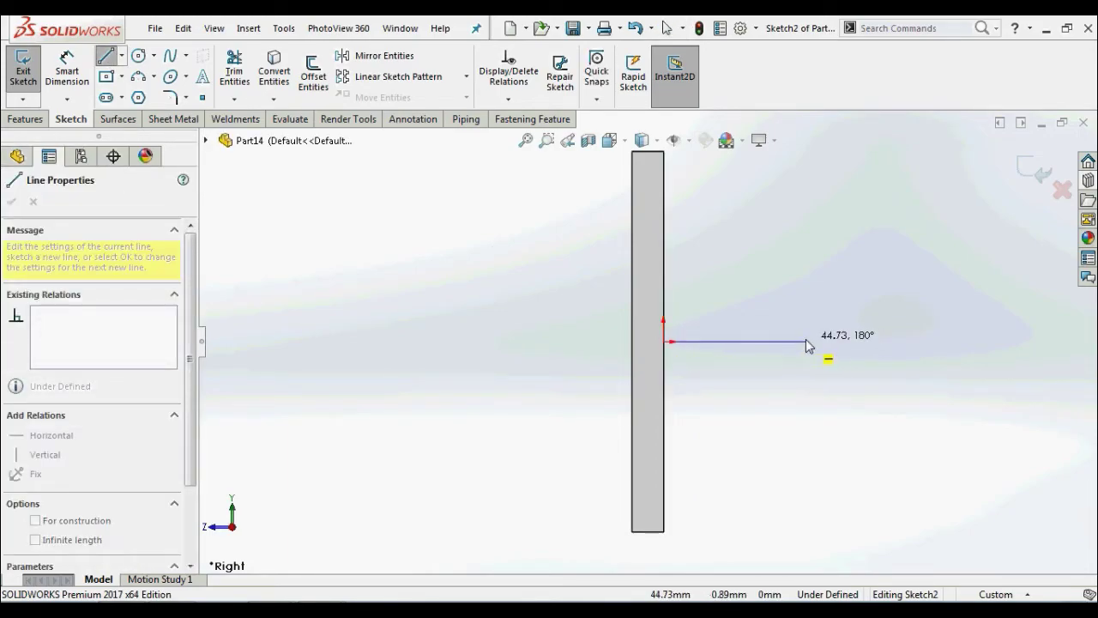
click(805, 341)
key(Escape)
click(663, 342)
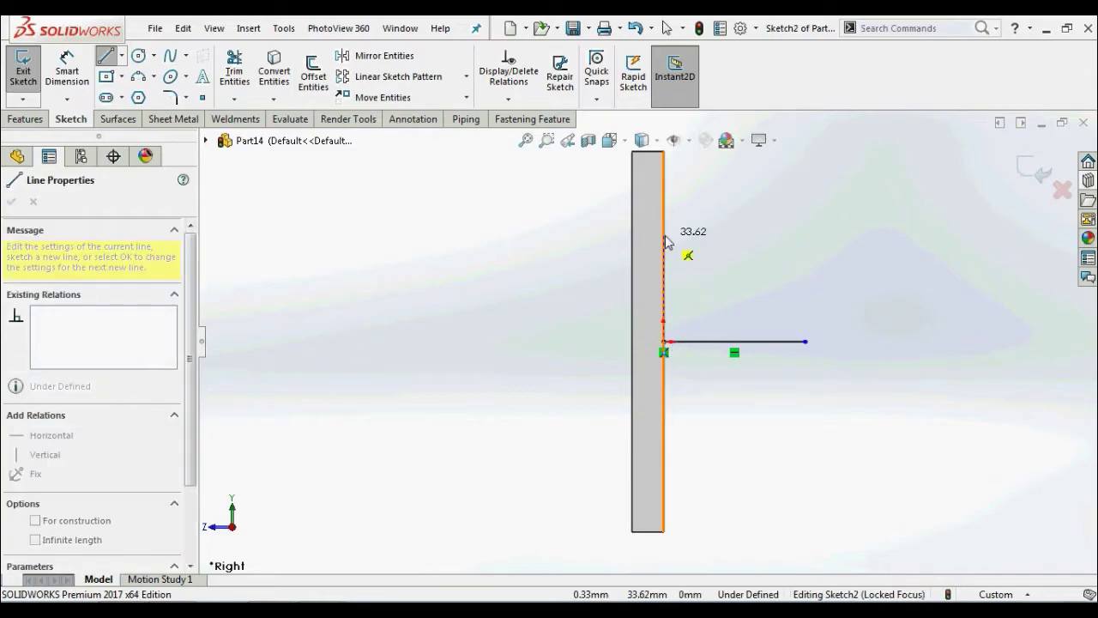
click(665, 235)
key(a)
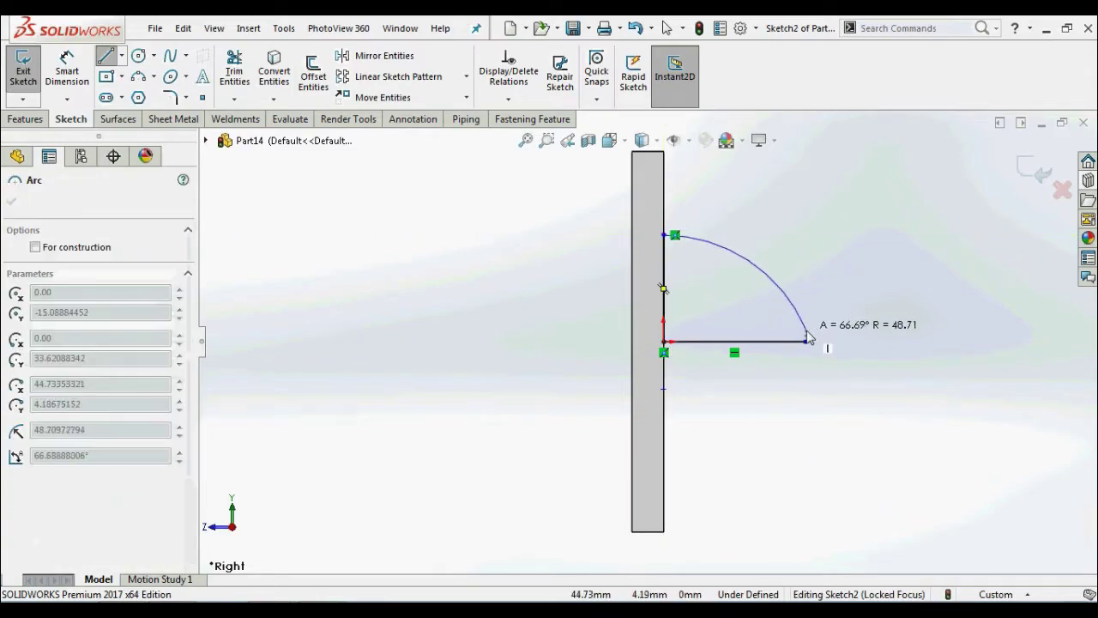
click(806, 341)
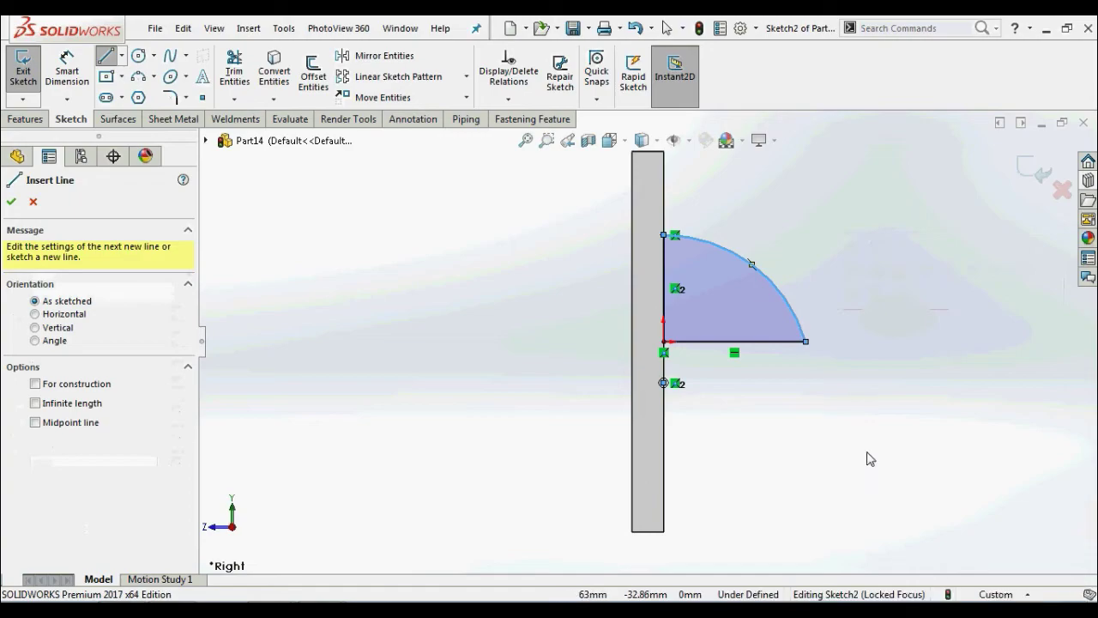
key(Escape)
Step: Dimension the horizontal and vertical lines to 50 mm each
click(67, 71)
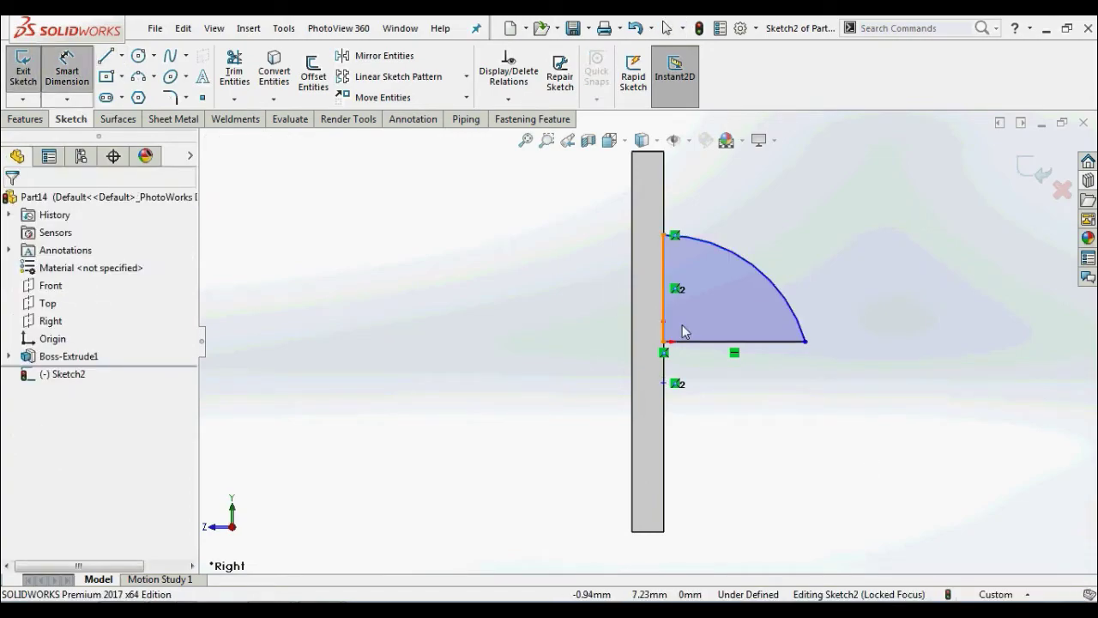
click(712, 341)
click(712, 399)
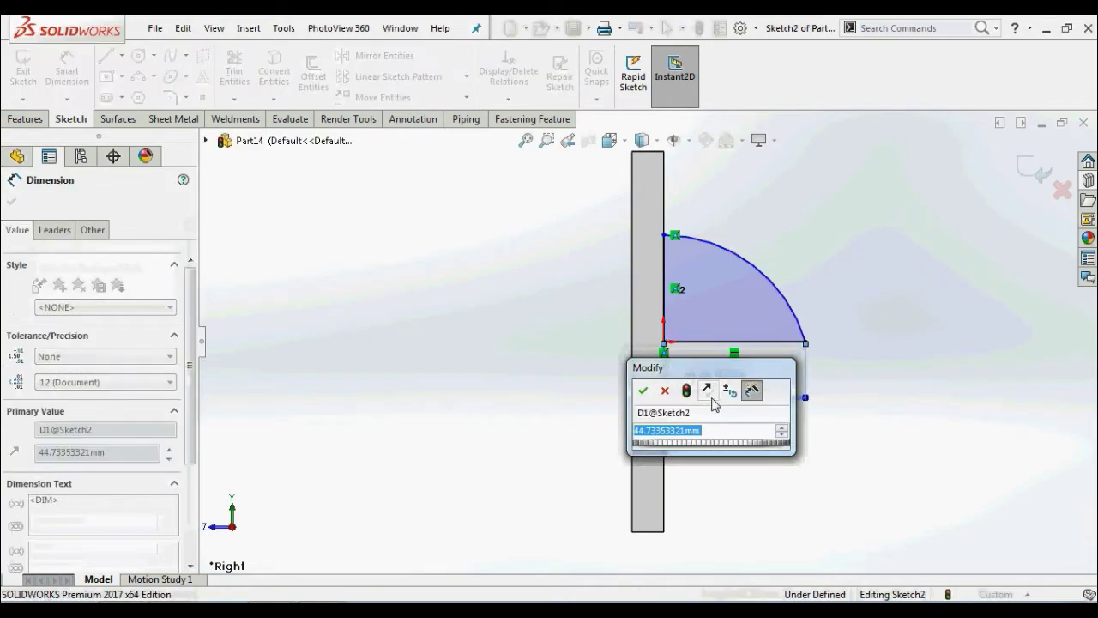
text(50)
key(Return)
click(664, 257)
click(649, 270)
text(50)
key(Return)
click(1002, 178)
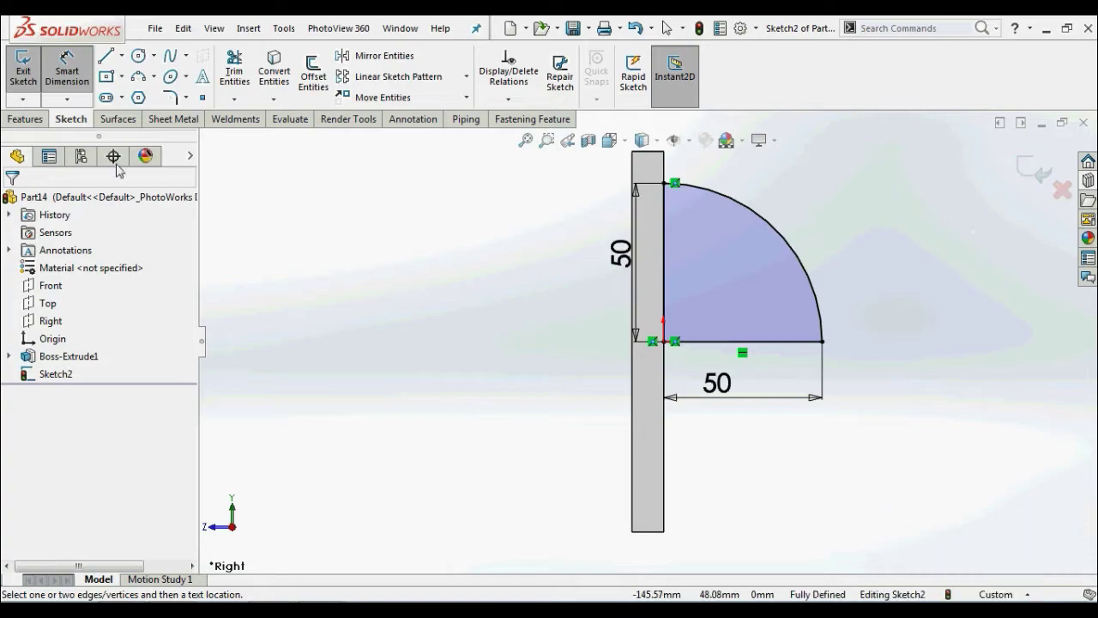
Step: Extrude the quarter-round profile 80 mm Mid Plane into a boss
click(26, 119)
click(30, 73)
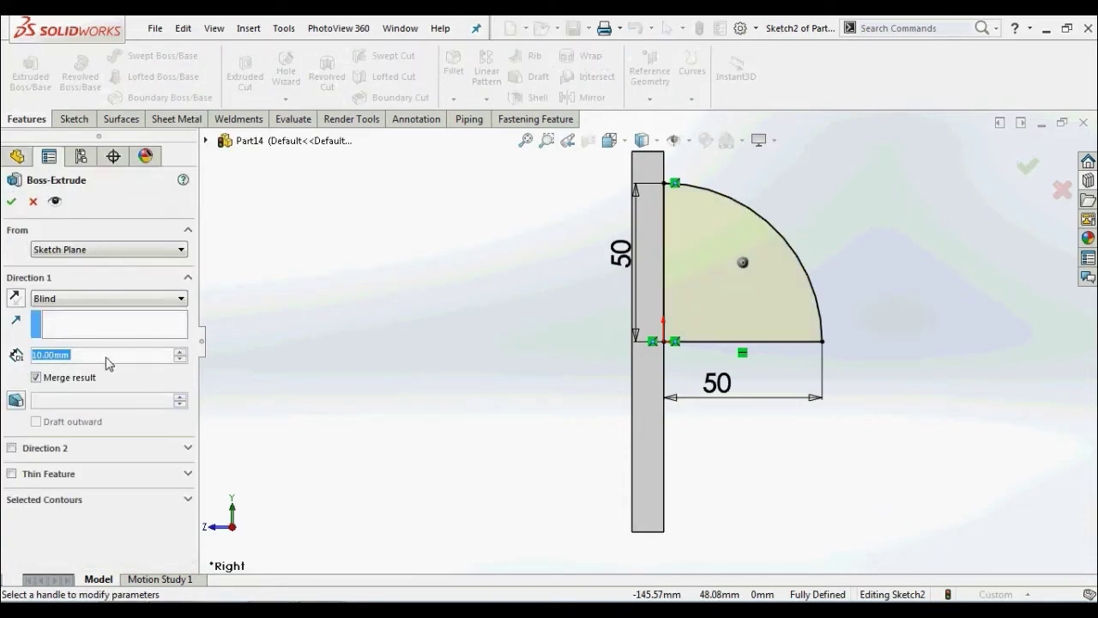
text(80)
key(Return)
click(122, 299)
click(84, 377)
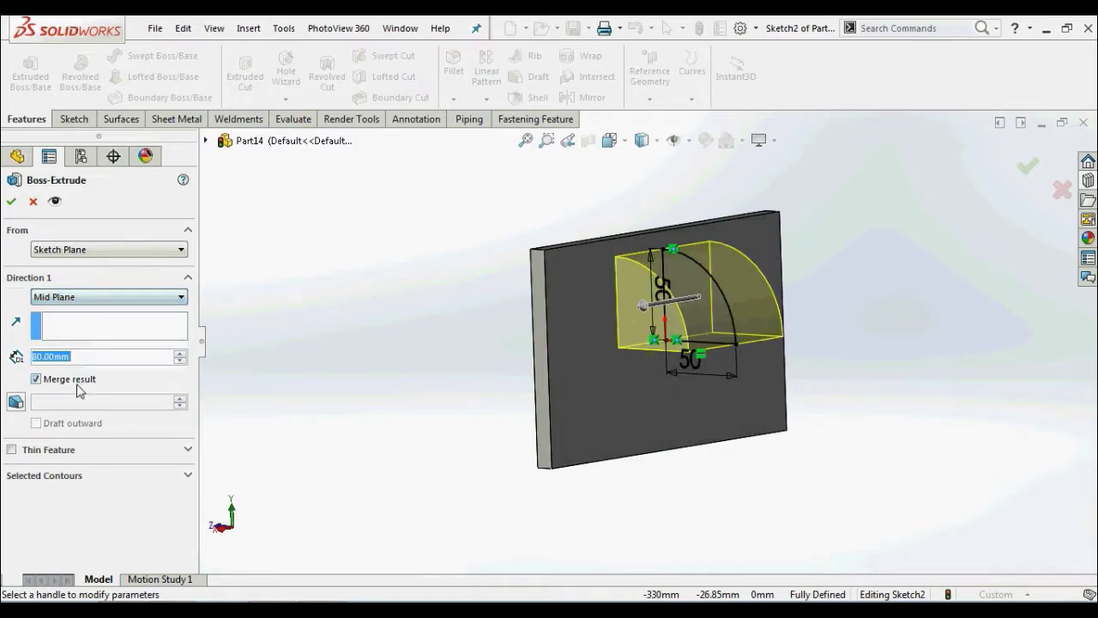
click(12, 201)
middle_drag(978, 473, 870, 423)
Step: Sketch on the boss's quarter-round end face and convert its edges into the sketch
click(645, 321)
click(716, 243)
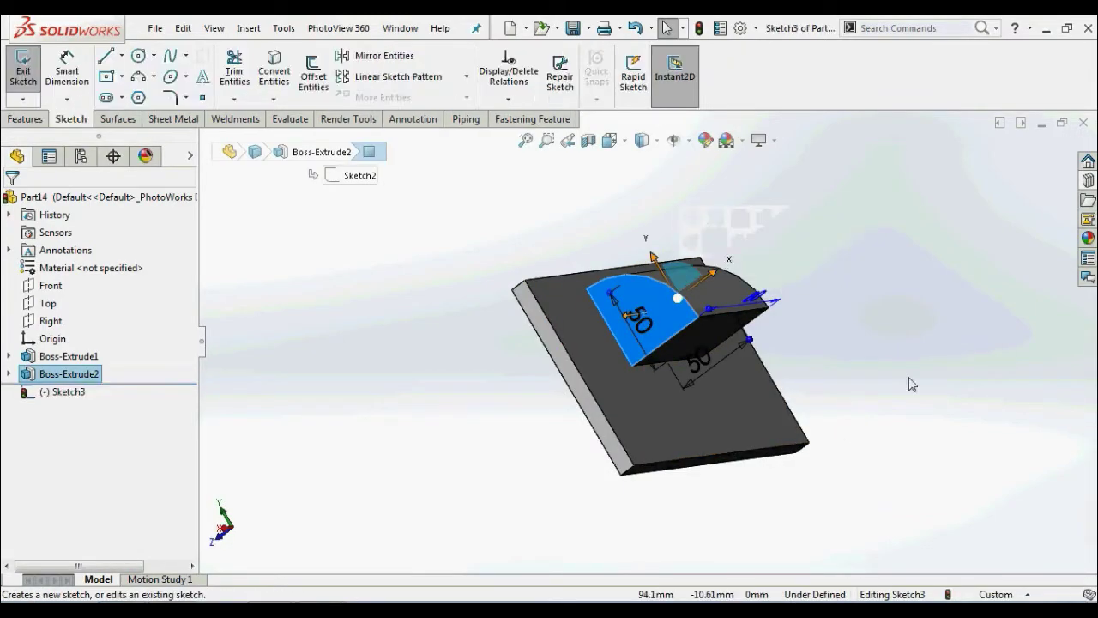
click(645, 316)
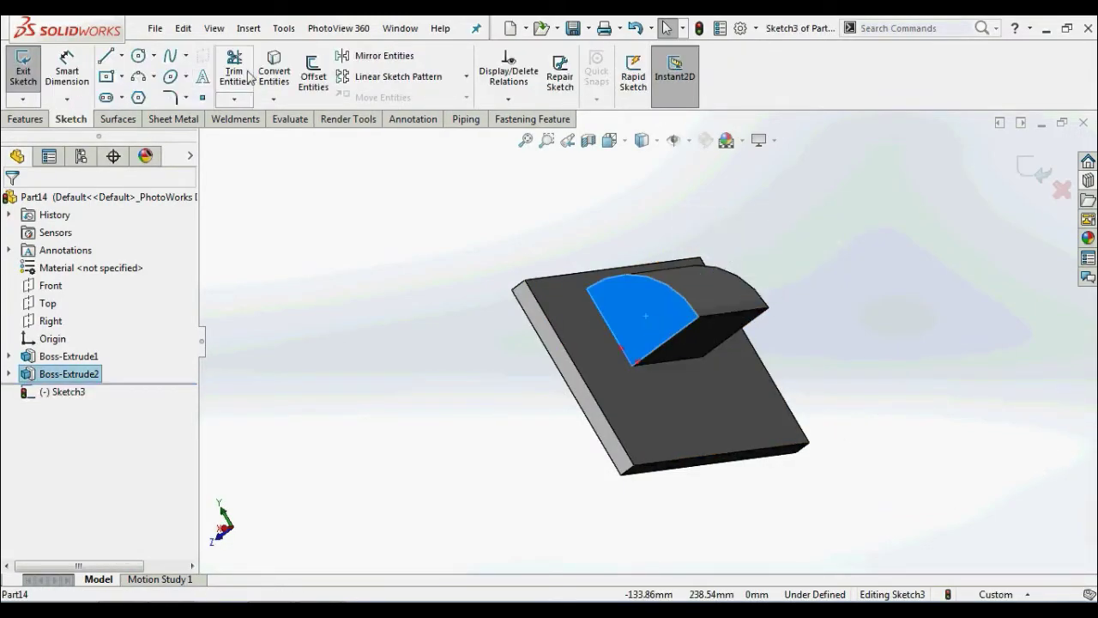
click(274, 70)
Step: Revolve the converted outline 90° about its straight edge
click(25, 118)
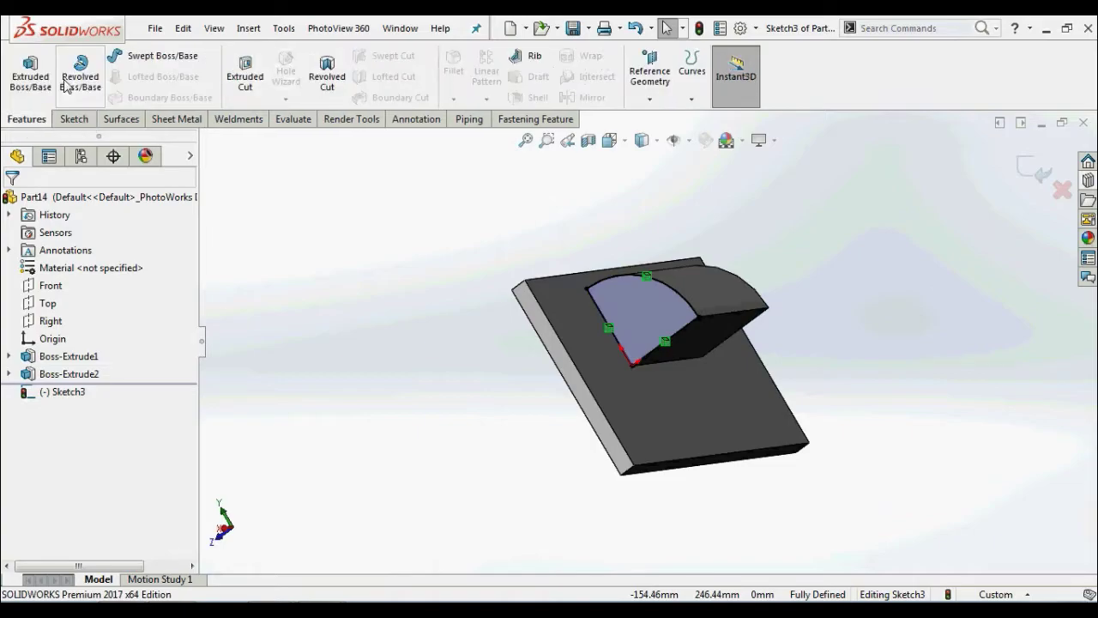
click(68, 83)
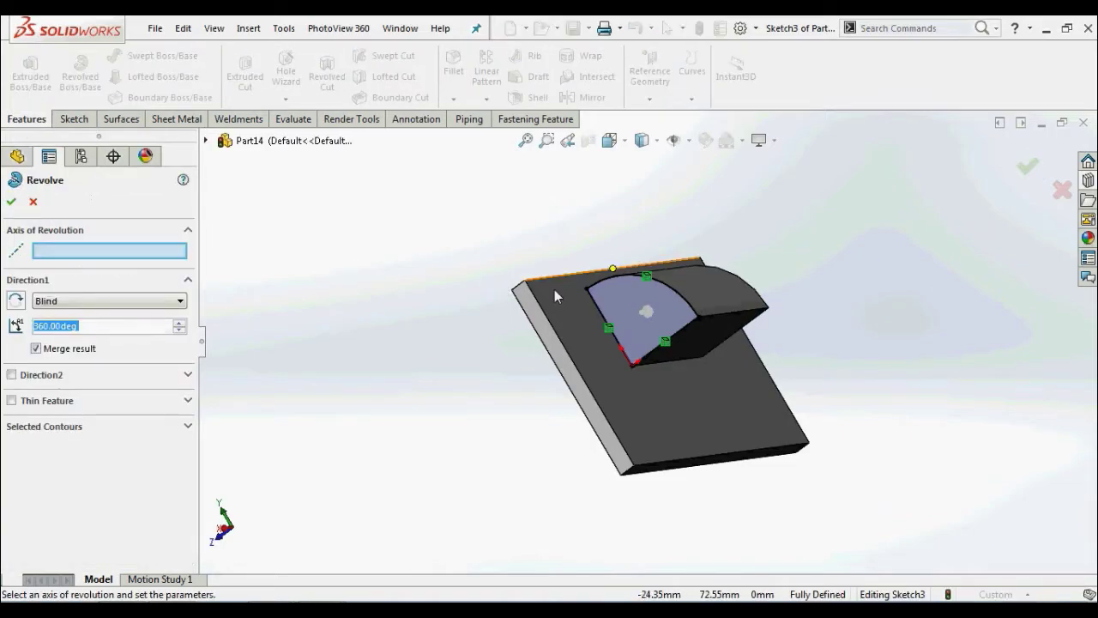
click(684, 329)
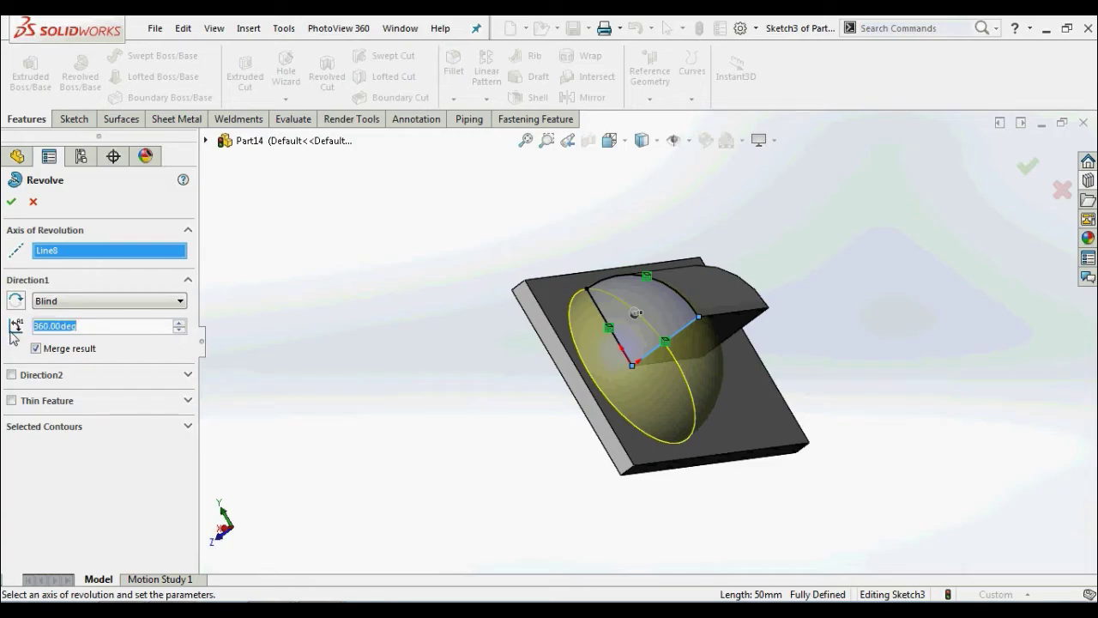
text(90)
key(Return)
click(11, 201)
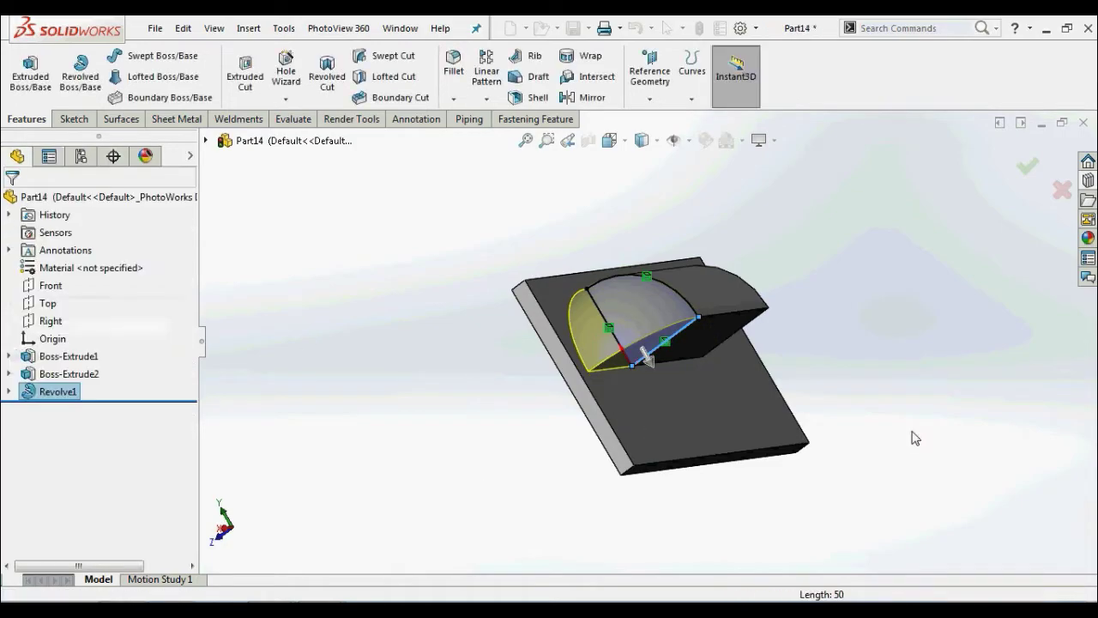
middle_drag(870, 437, 752, 320)
Step: Sketch on the bar's other end face and convert its outline into the sketch
click(754, 324)
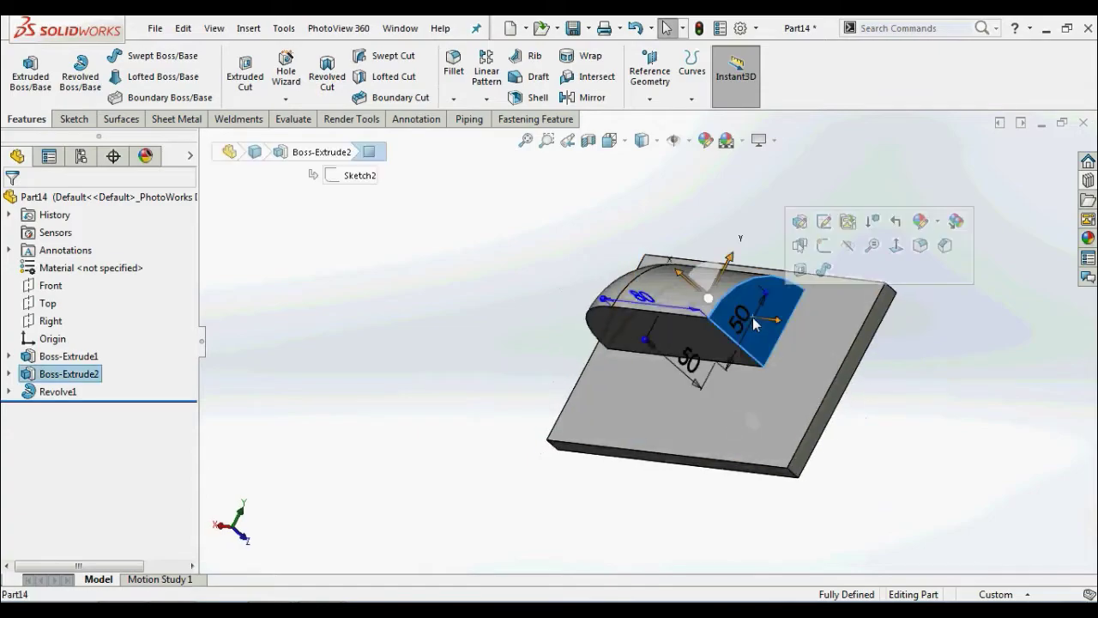
click(824, 247)
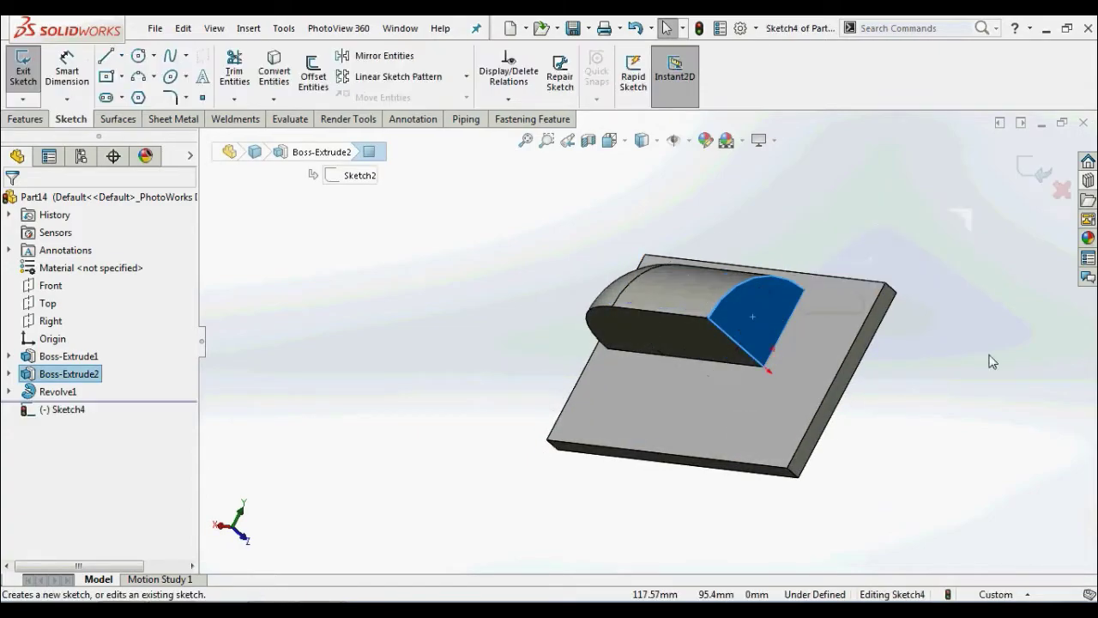
click(774, 297)
click(275, 70)
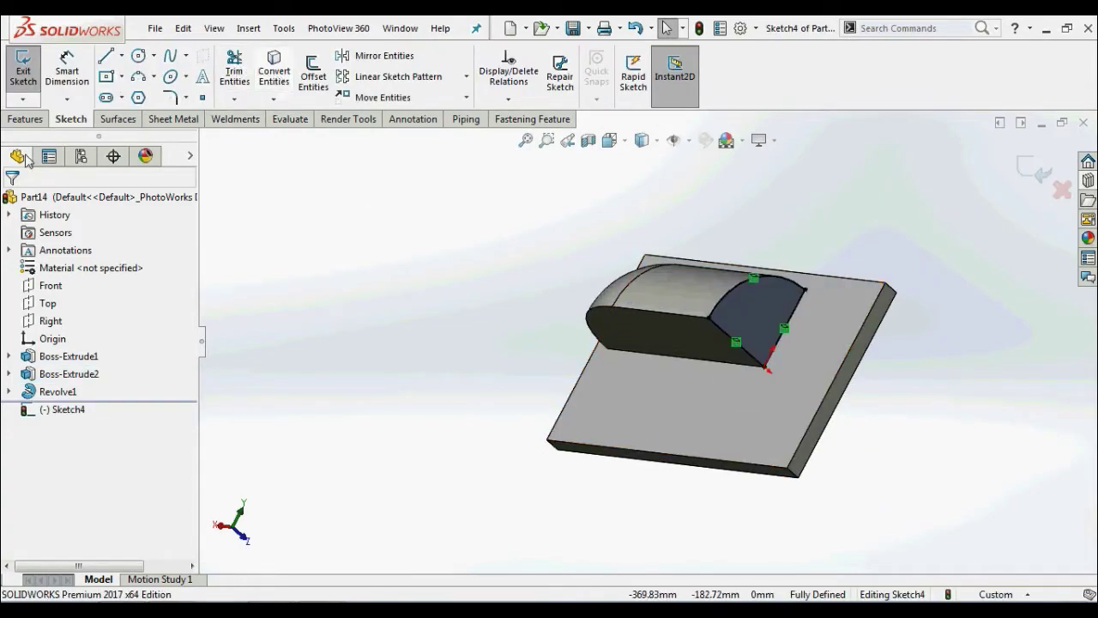
Step: Revolve that outline 90° about the bottom sketch line to dome the second end
click(25, 119)
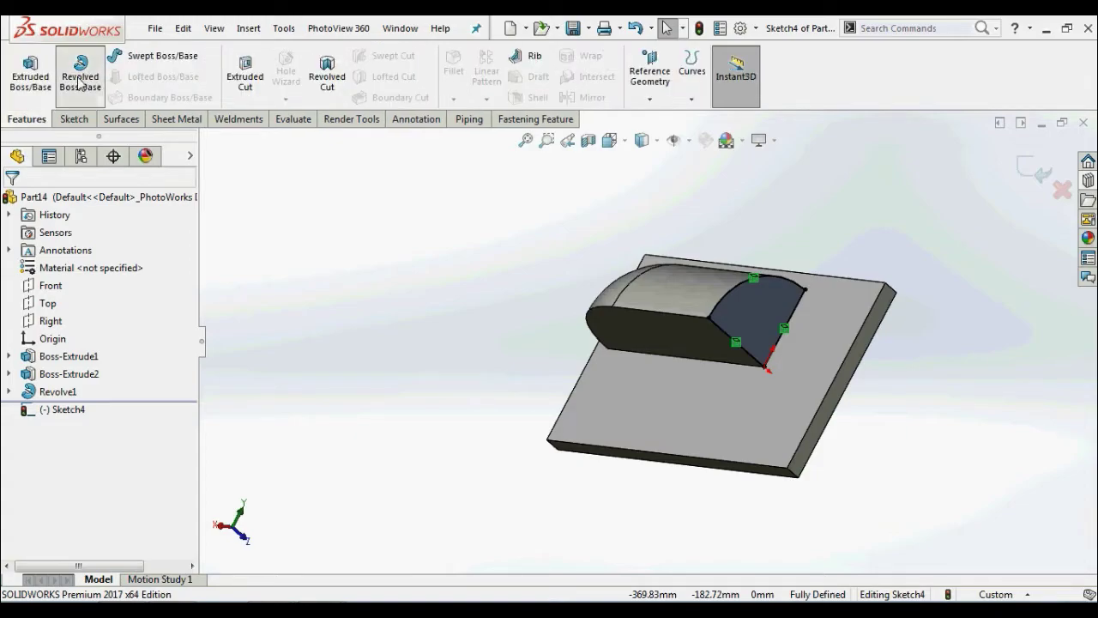
click(80, 76)
click(755, 358)
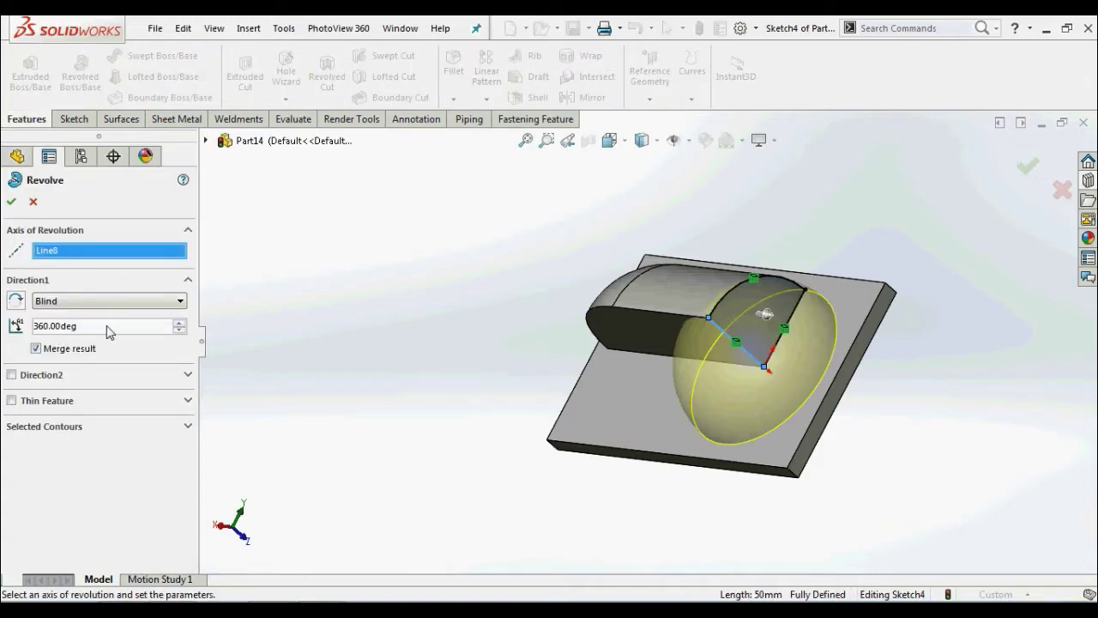
drag(90, 332, 7, 337)
text(90)
key(Return)
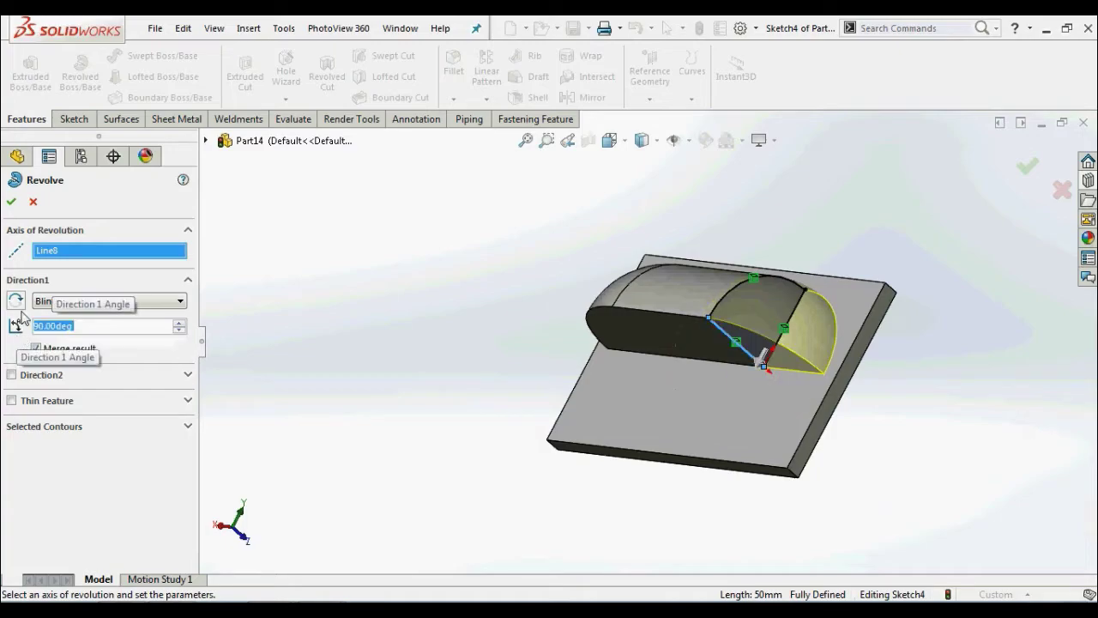
click(11, 202)
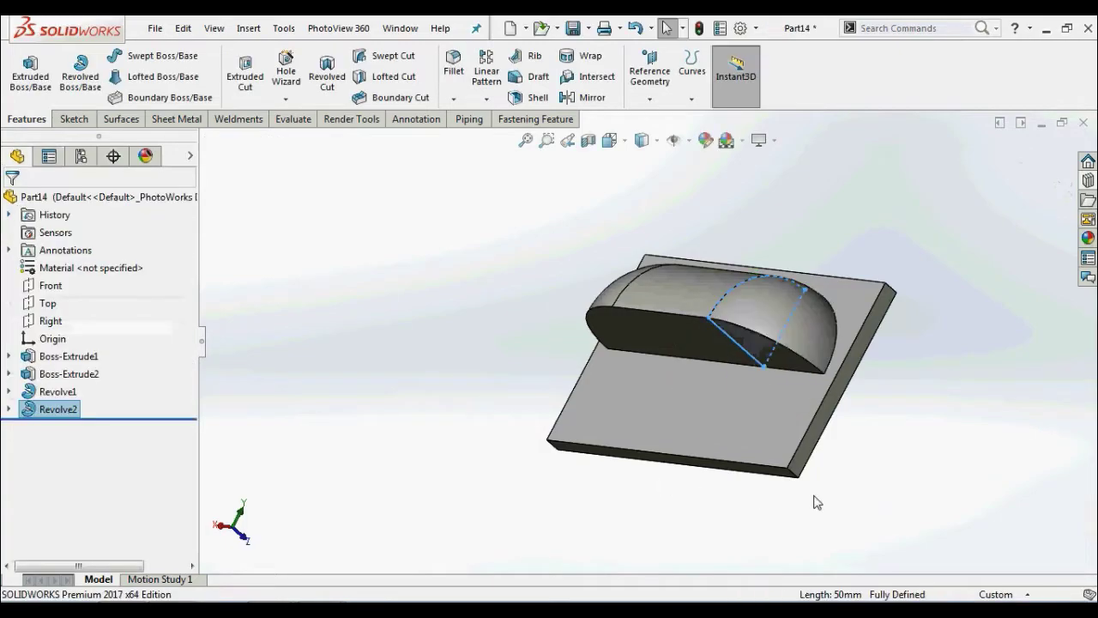
middle_drag(914, 482, 446, 228)
Step: Fillet the edge where the dome meets the plate with an 8 mm radius
click(453, 62)
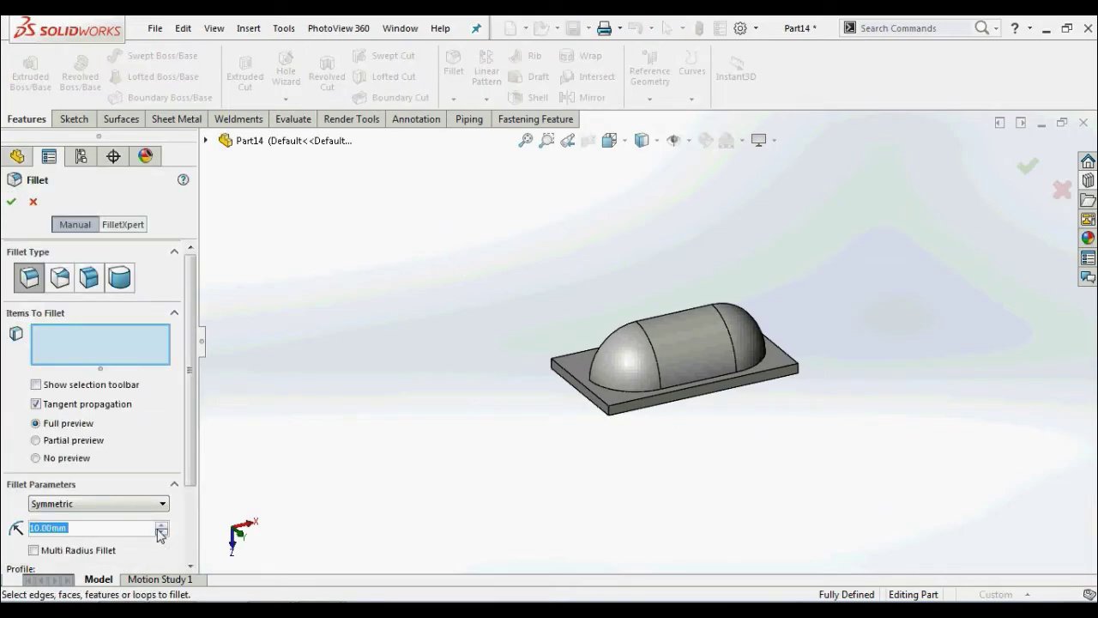
text(8)
key(Return)
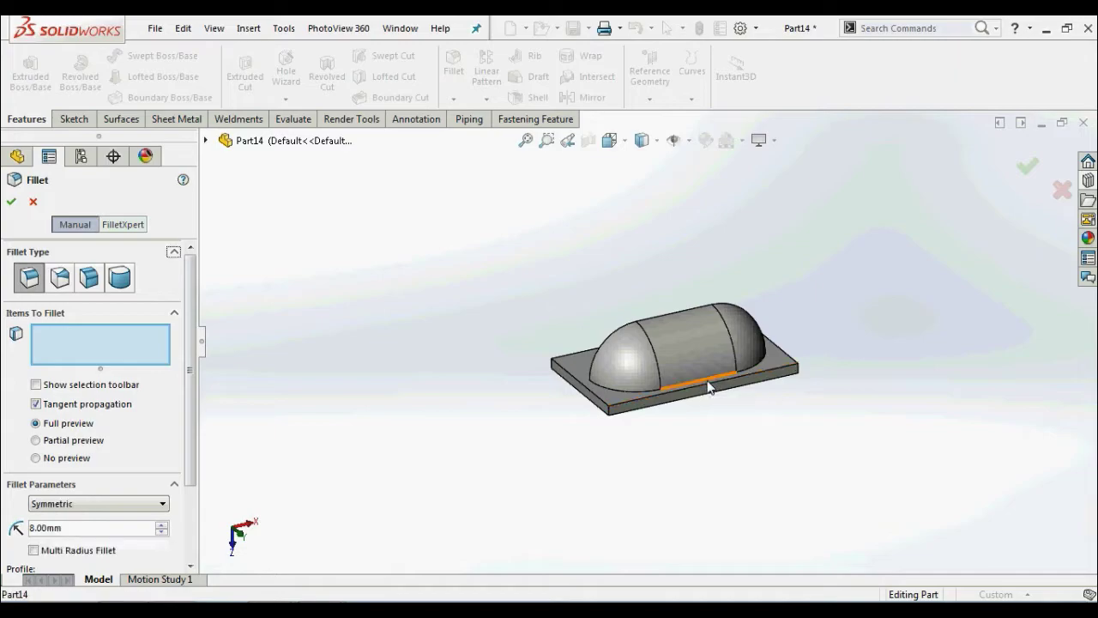
click(716, 388)
middle_drag(716, 388, 697, 412)
scroll(697, 412, down, 5)
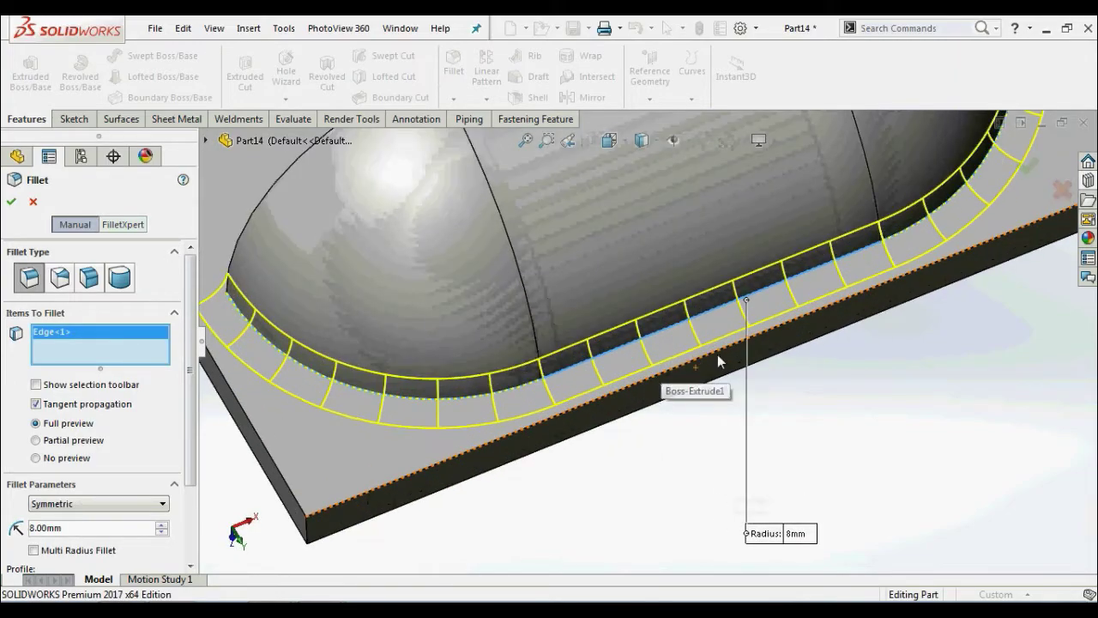
click(12, 202)
Step: Sketch on the plate's side face and convert its outline into the sketch
key(f)
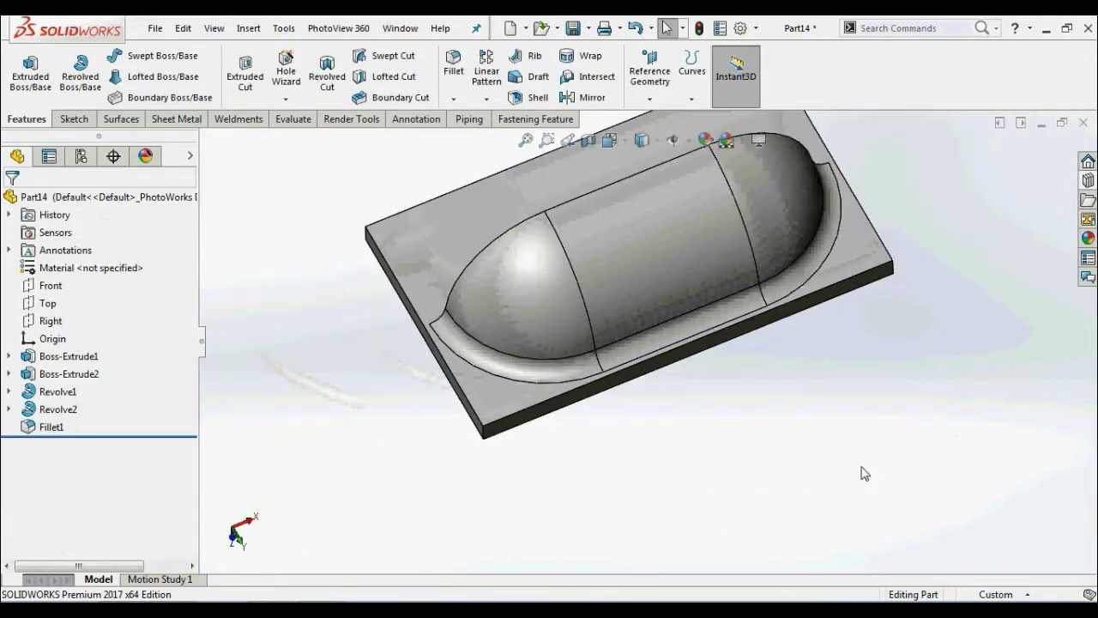
mouse_move(861, 472)
middle_down()
mouse_move(826, 386)
mouse_move(877, 483)
mouse_move(642, 326)
middle_up()
scroll(642, 326, down, 3)
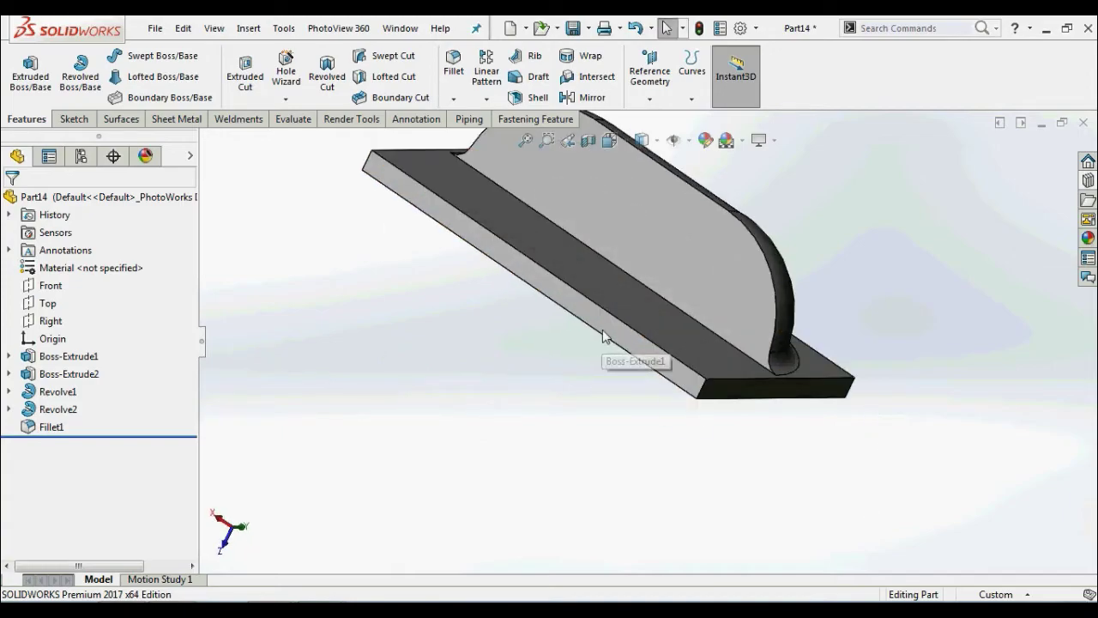
right_click(602, 328)
click(644, 226)
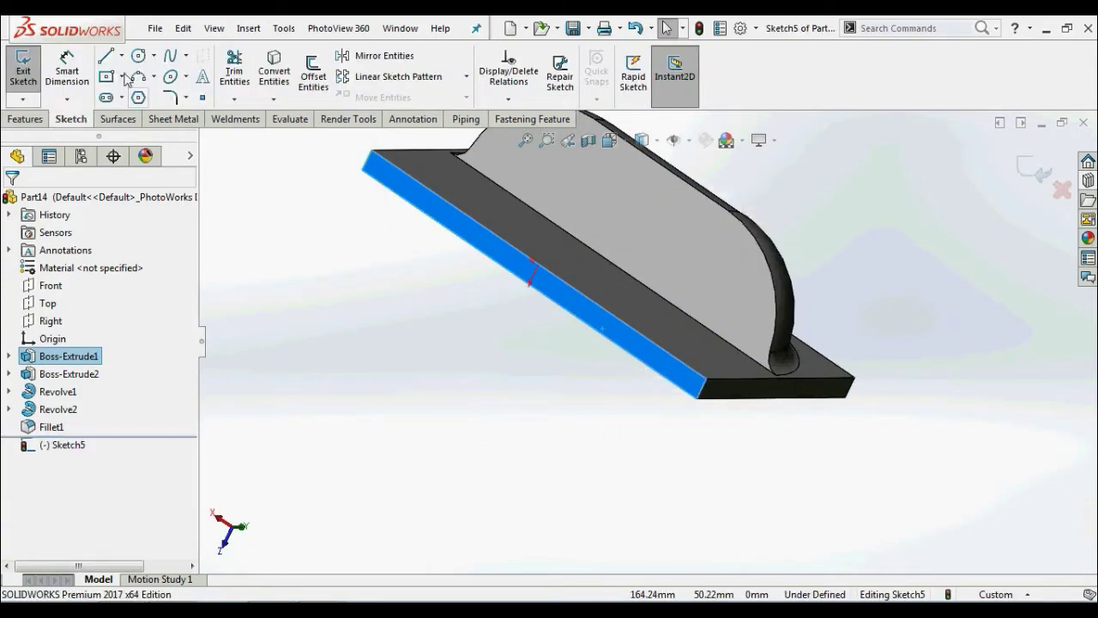
click(271, 76)
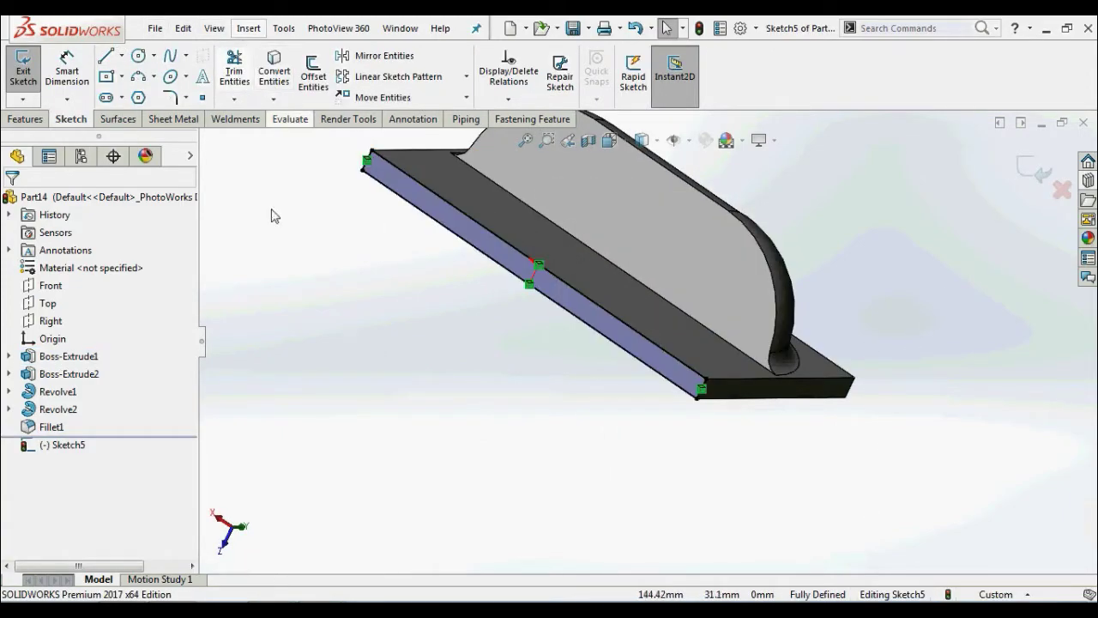
Step: Extrude-cut the side-face sketch Through All to remove the plate
click(25, 118)
click(246, 76)
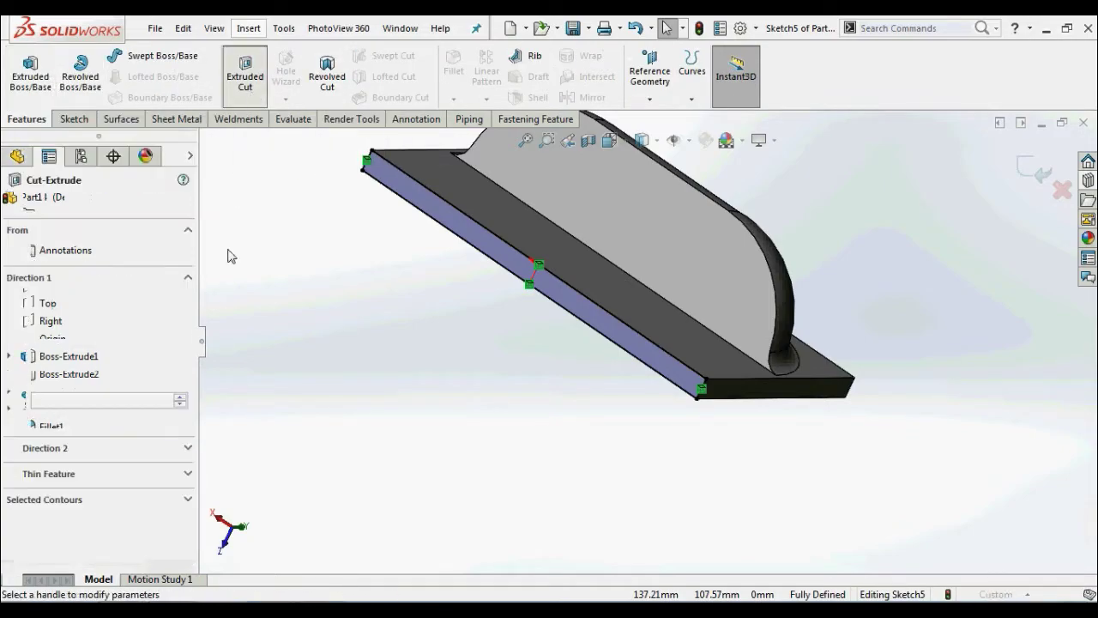
click(93, 298)
click(82, 324)
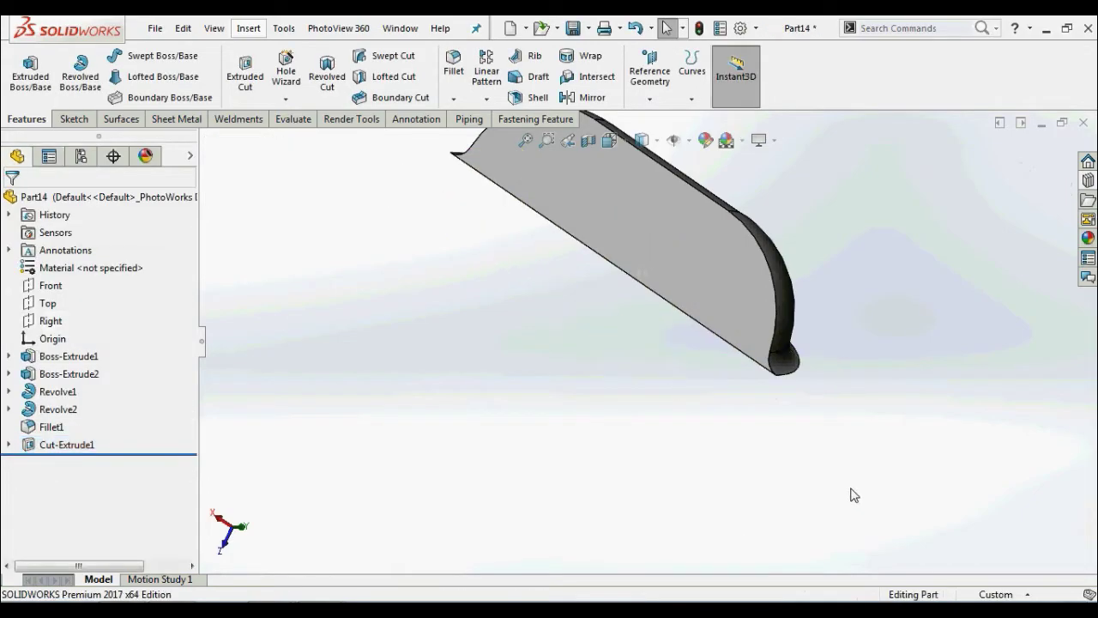
middle_drag(849, 494, 760, 449)
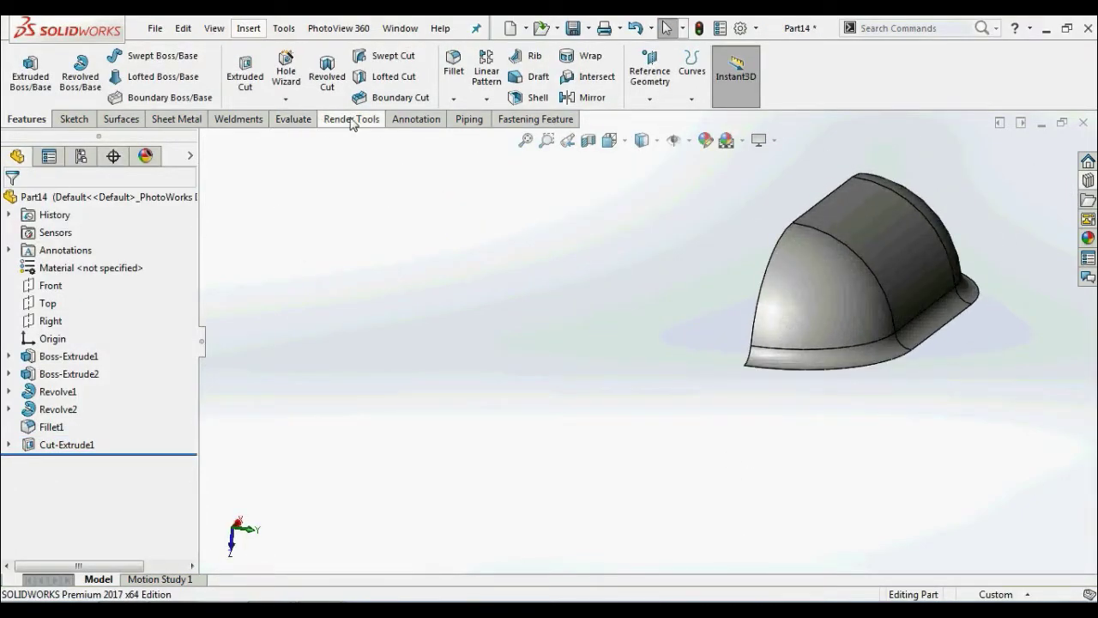
Step: Define a Forming Tool with the flat bottom as stopping face and the dome face to remove
click(178, 118)
click(405, 72)
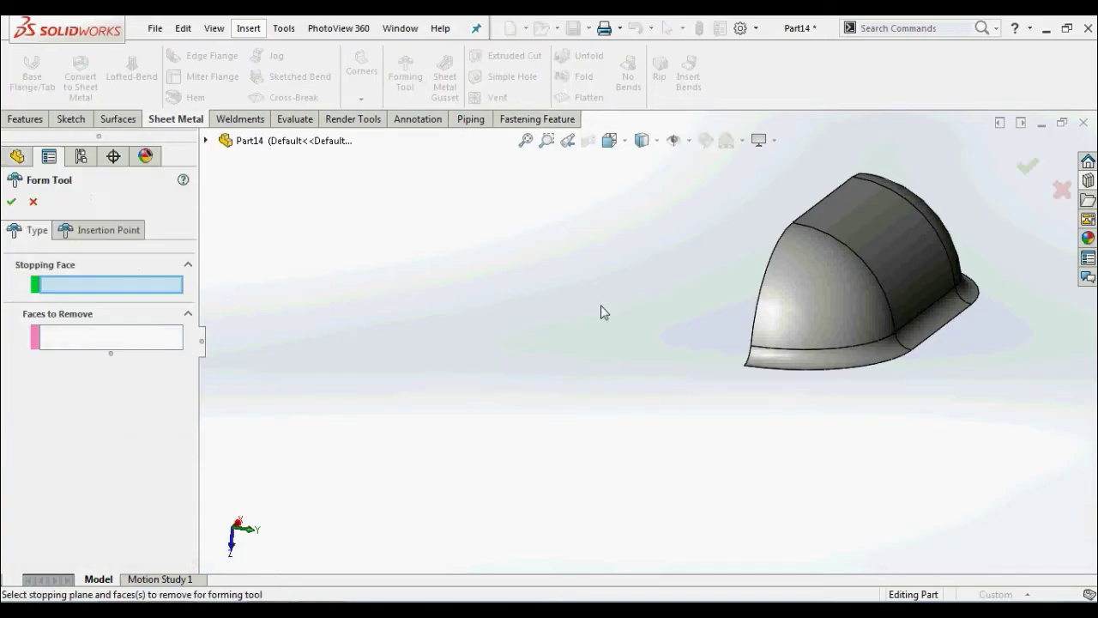
middle_drag(751, 377, 749, 318)
click(748, 319)
middle_drag(749, 386, 747, 477)
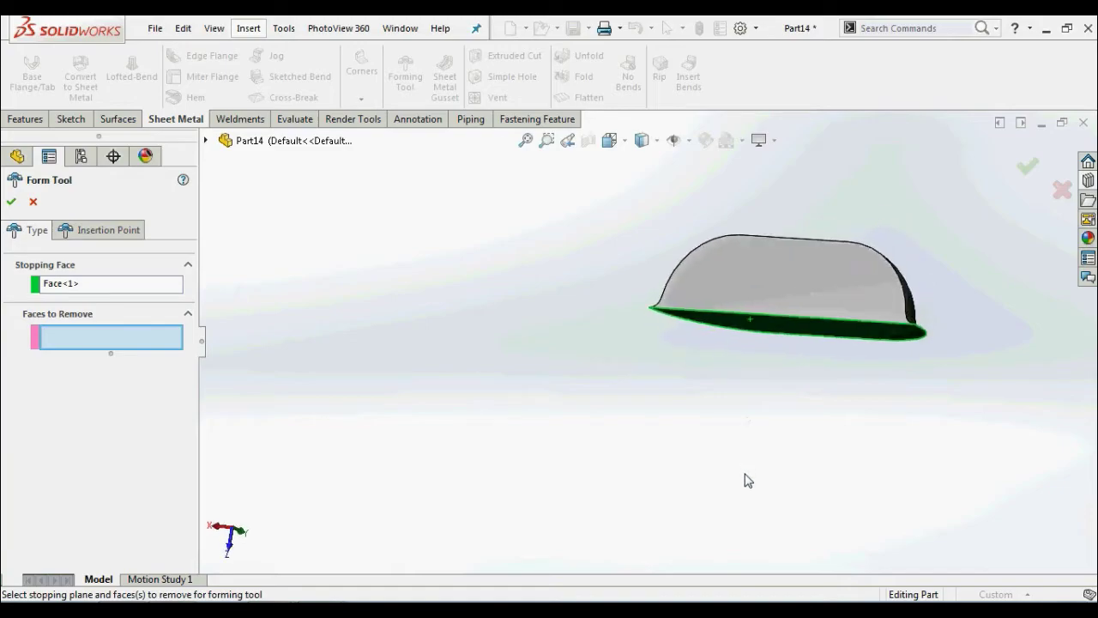
click(762, 287)
click(11, 202)
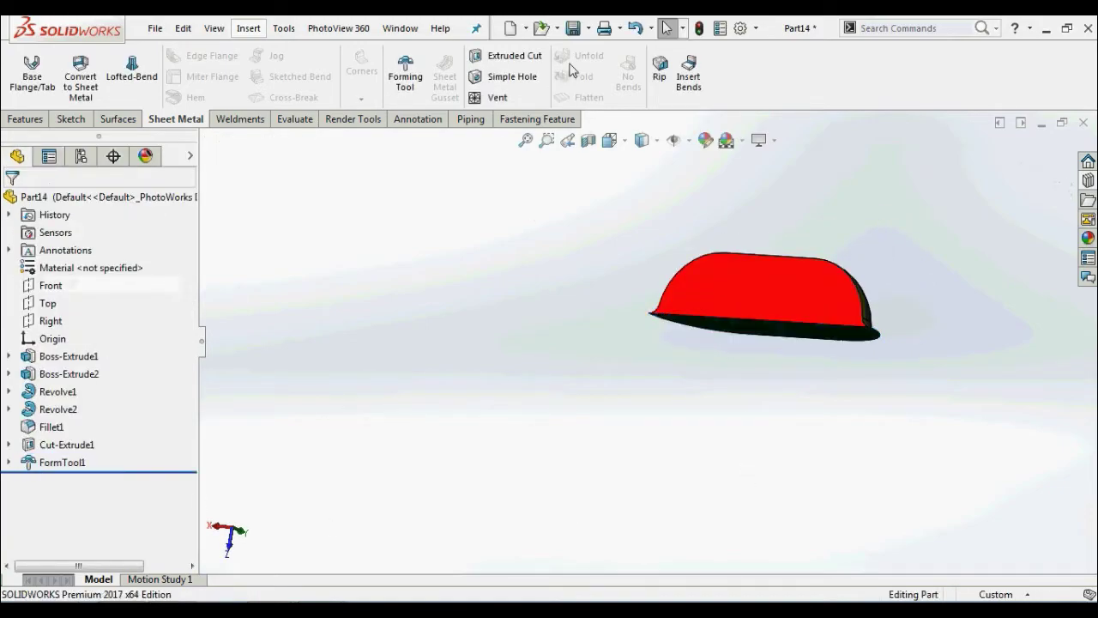
Step: Save the tool as 'louvers sample' in the forming tools\louvers folder
click(573, 28)
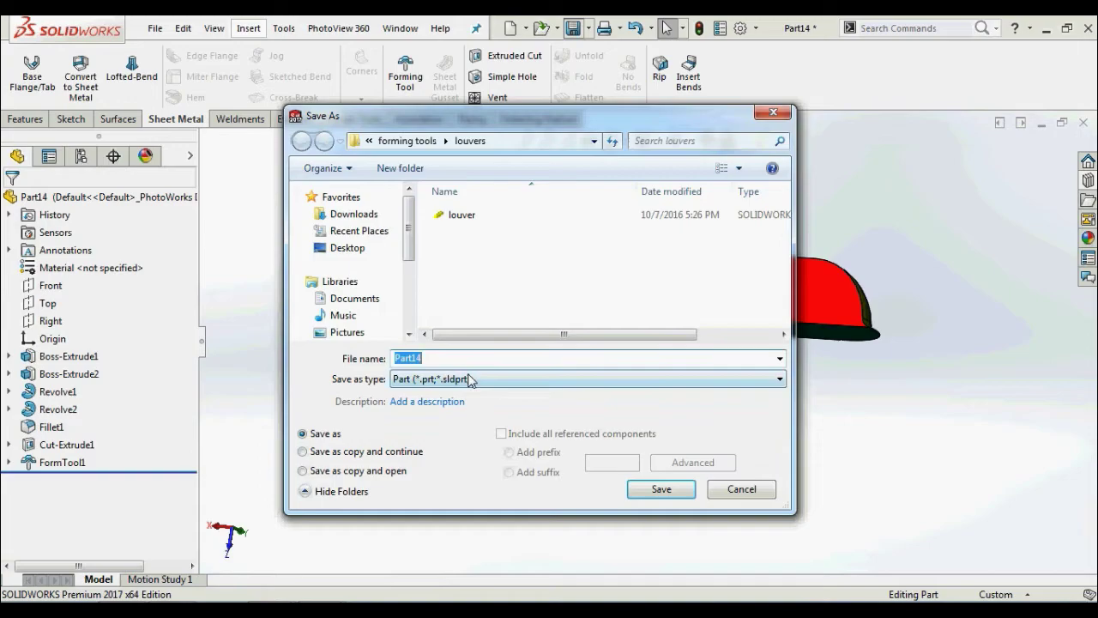
text(louv)
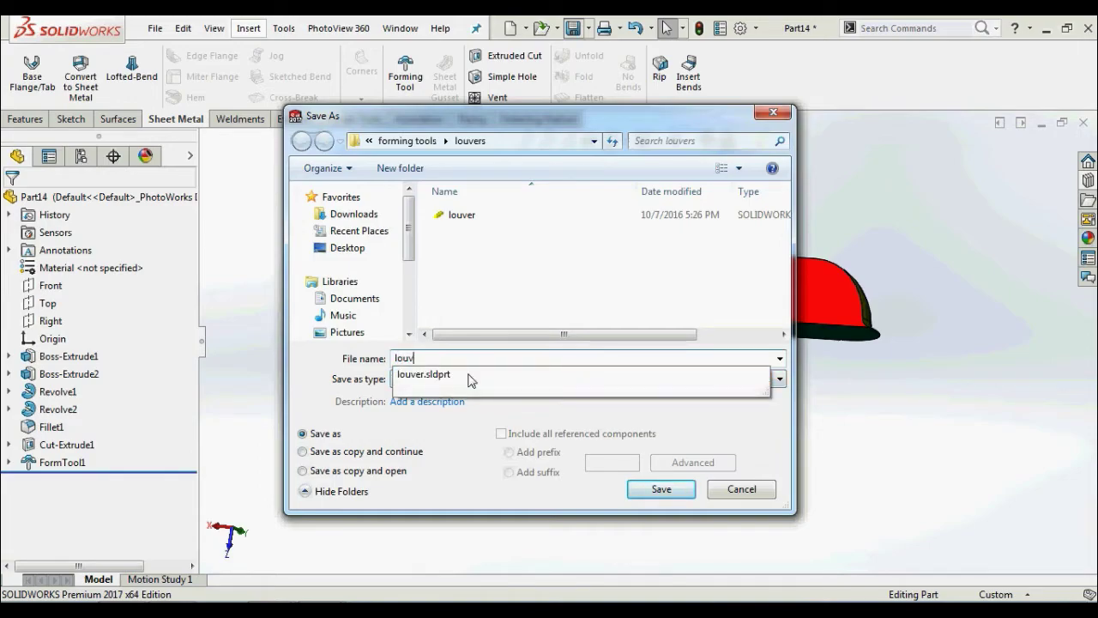
text(ers sample)
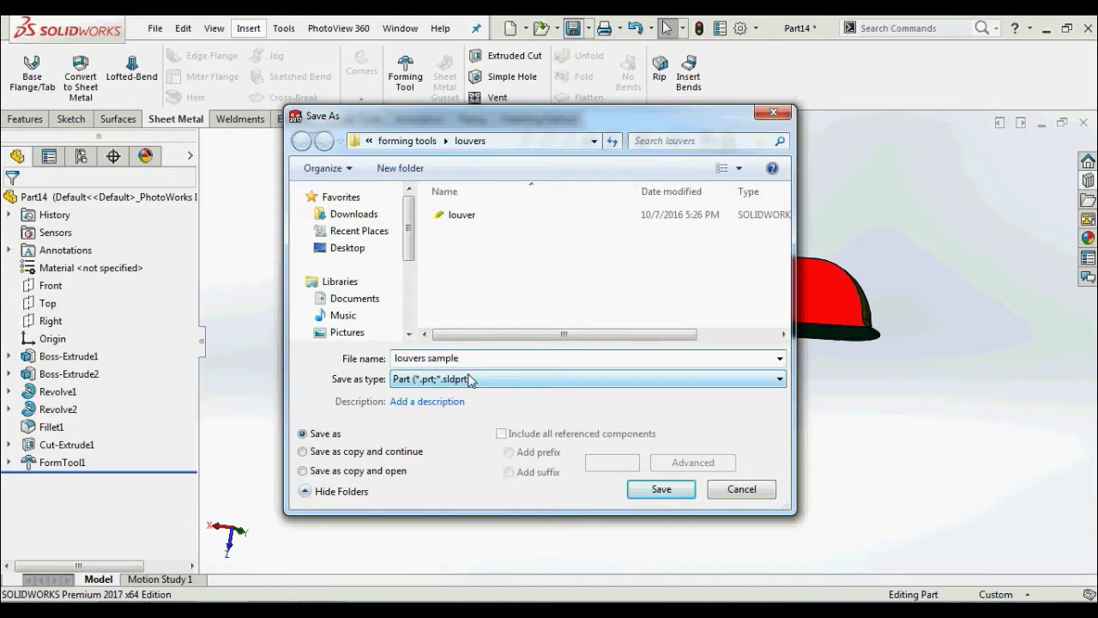
click(661, 488)
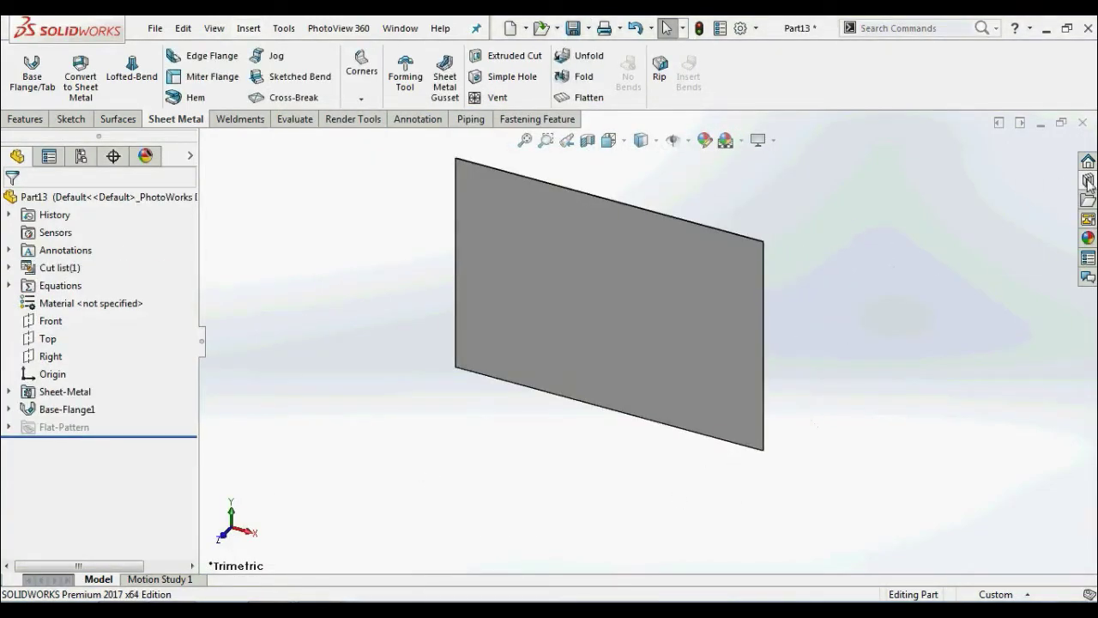
Step: Drag 'louvers sample' from the Design Library's louvers folder onto the plate in two places
click(1087, 180)
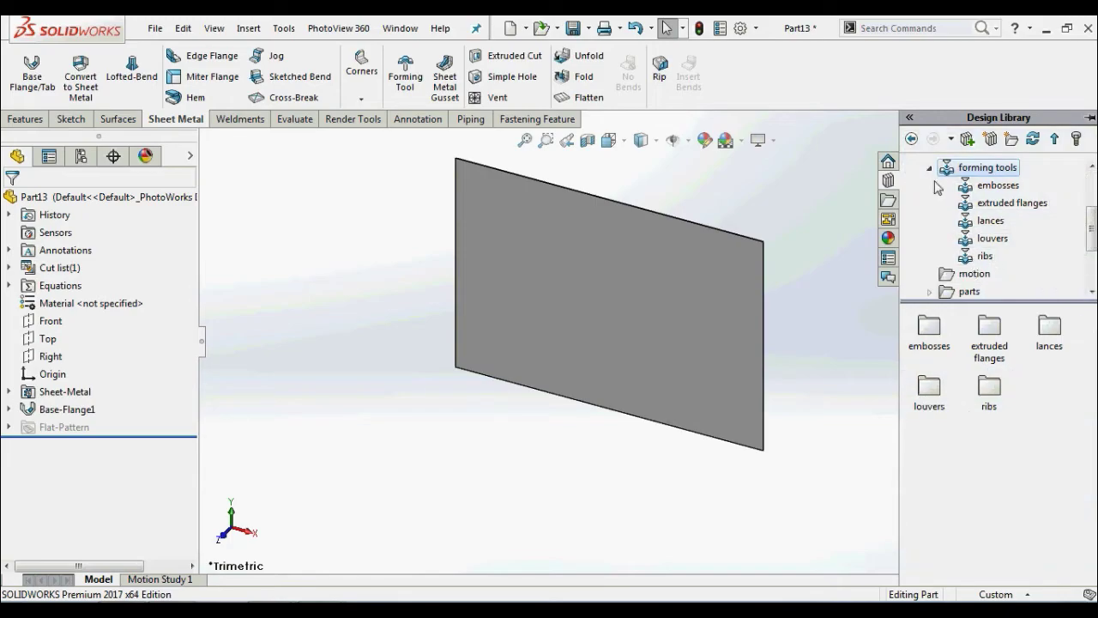
double_click(929, 395)
drag(988, 343, 549, 298)
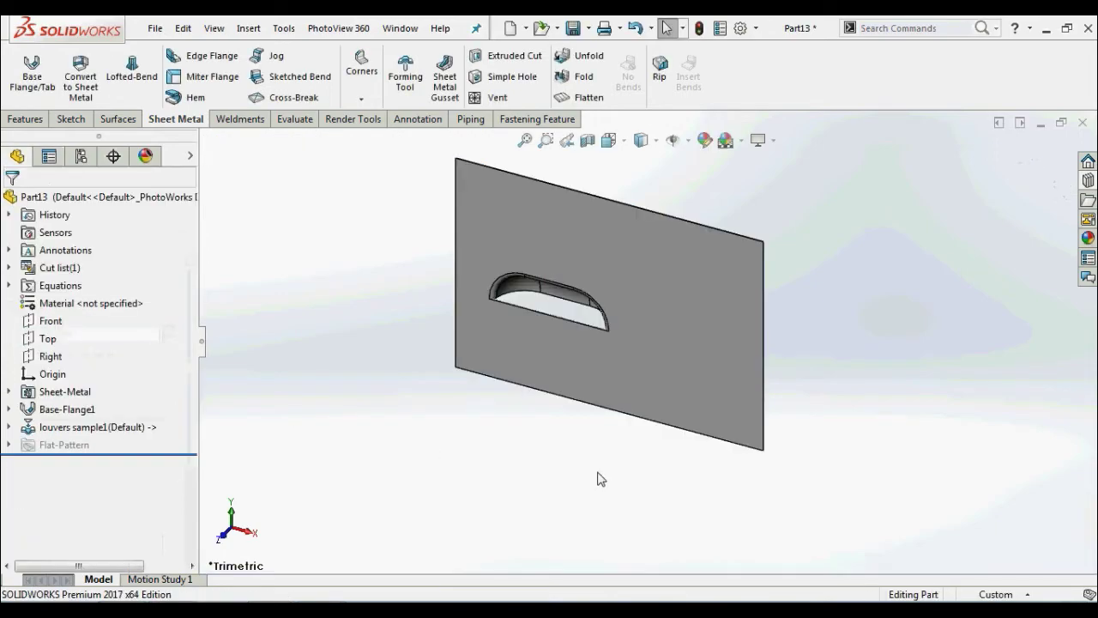
middle_drag(596, 475, 747, 400)
click(1088, 180)
drag(992, 341, 656, 222)
click(11, 200)
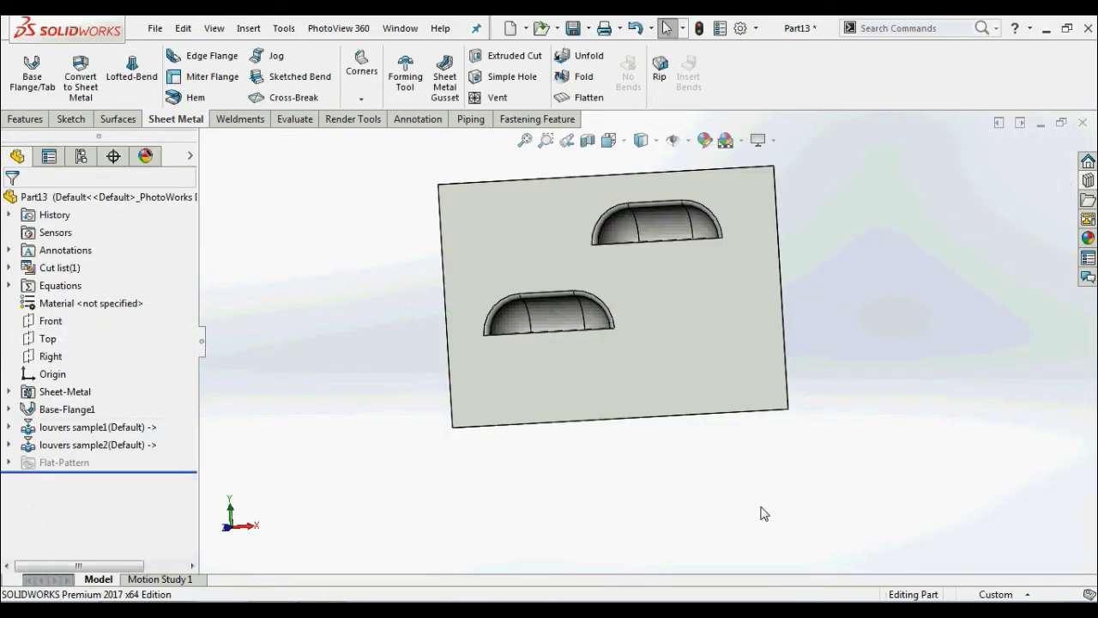